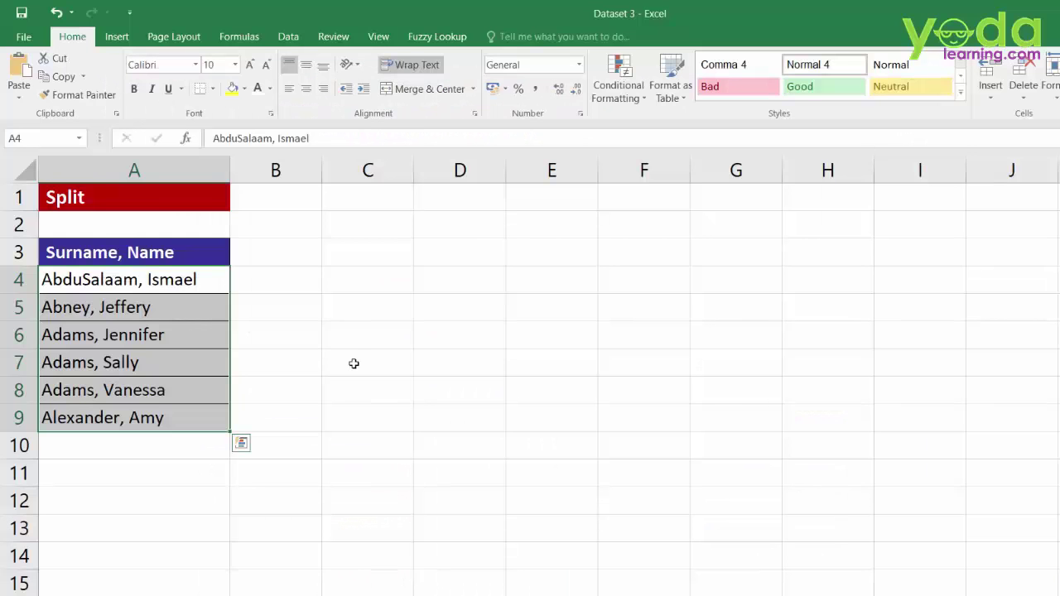
Step: Select the names in A4:A9 and start Text to Columns as a Delimited split
drag(166, 281, 132, 415)
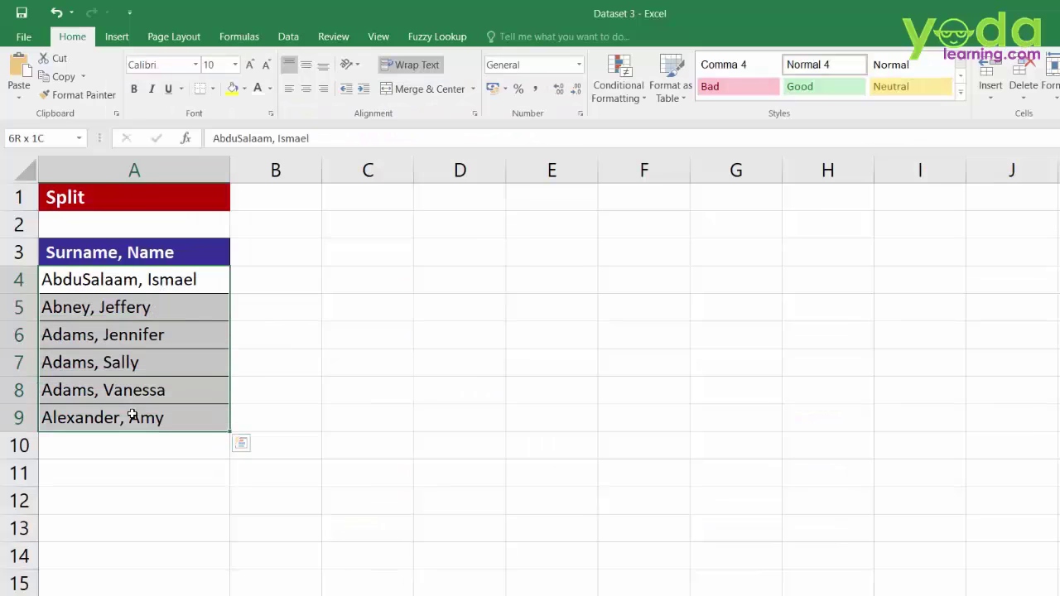
click(291, 37)
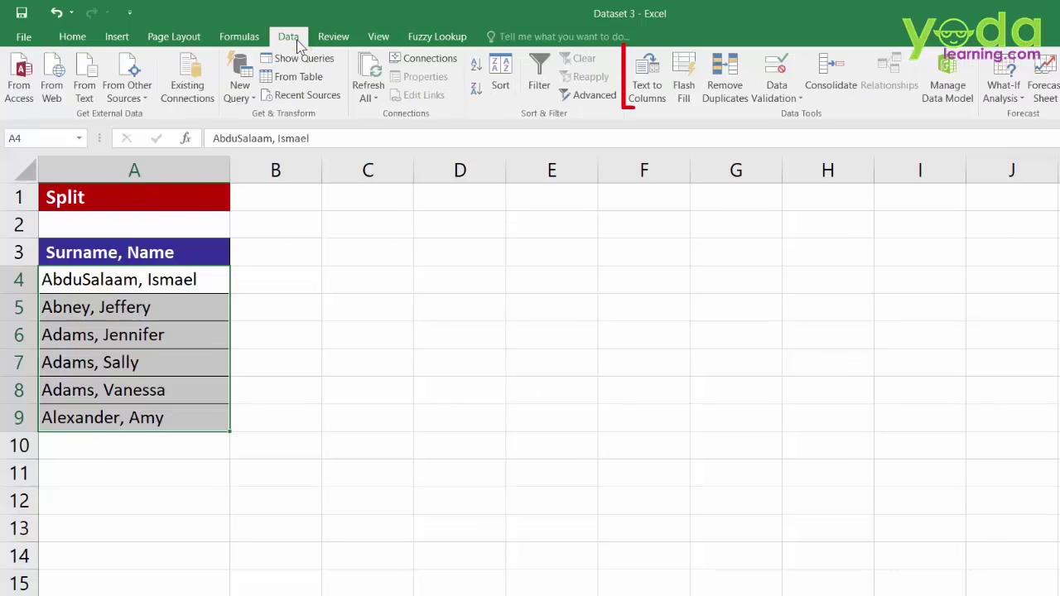
click(645, 83)
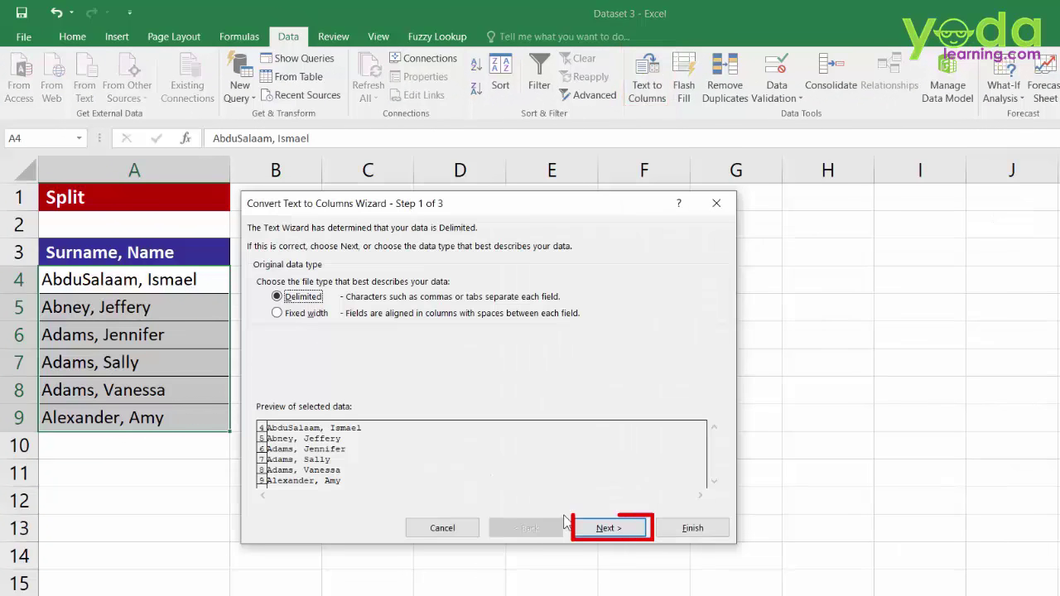
click(588, 528)
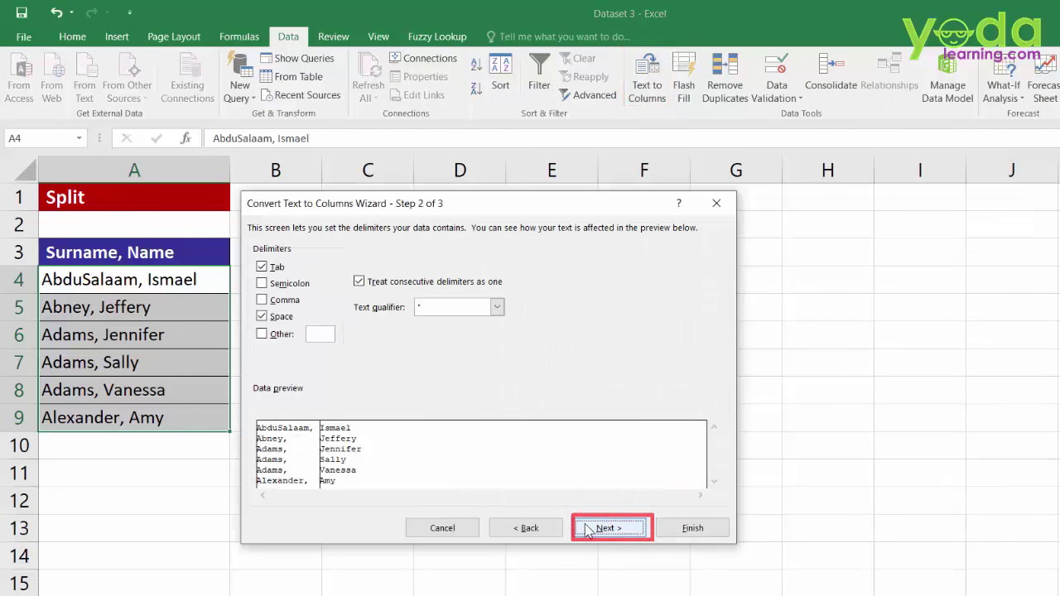
Step: Use Comma as the only delimiter and advance to Step 3 of the wizard
click(266, 322)
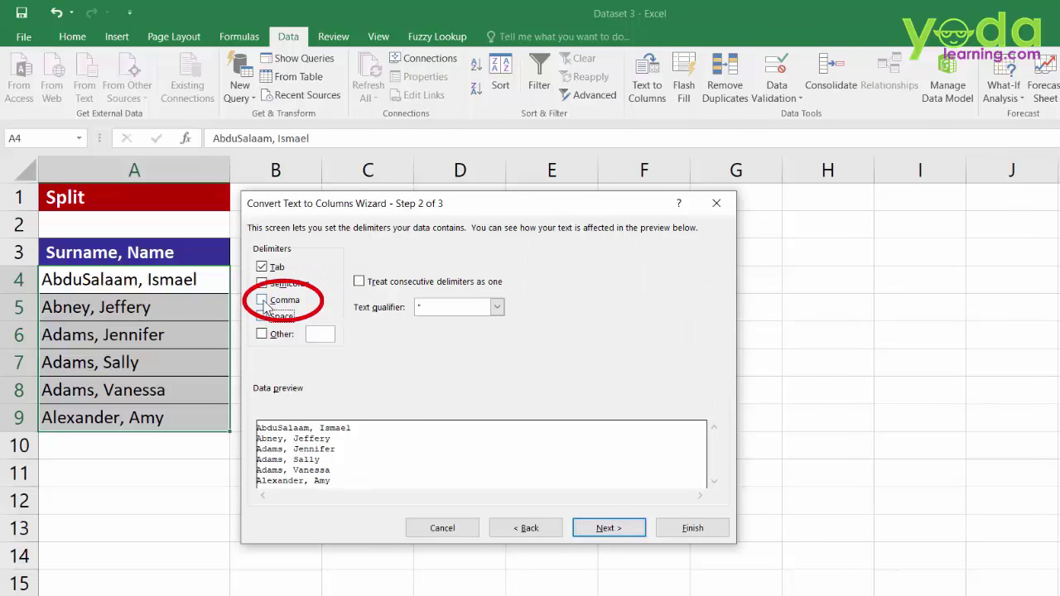
click(264, 303)
click(263, 304)
click(263, 300)
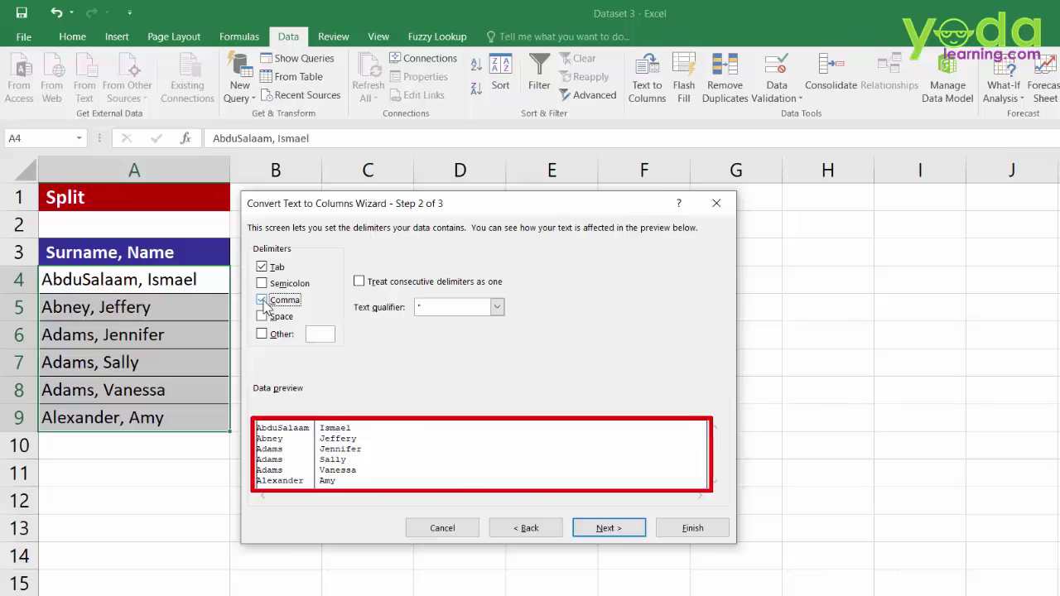
click(263, 301)
click(264, 301)
click(610, 534)
drag(320, 206, 421, 205)
Step: Send the split output to $B$4 and finish the name split
drag(453, 350, 394, 347)
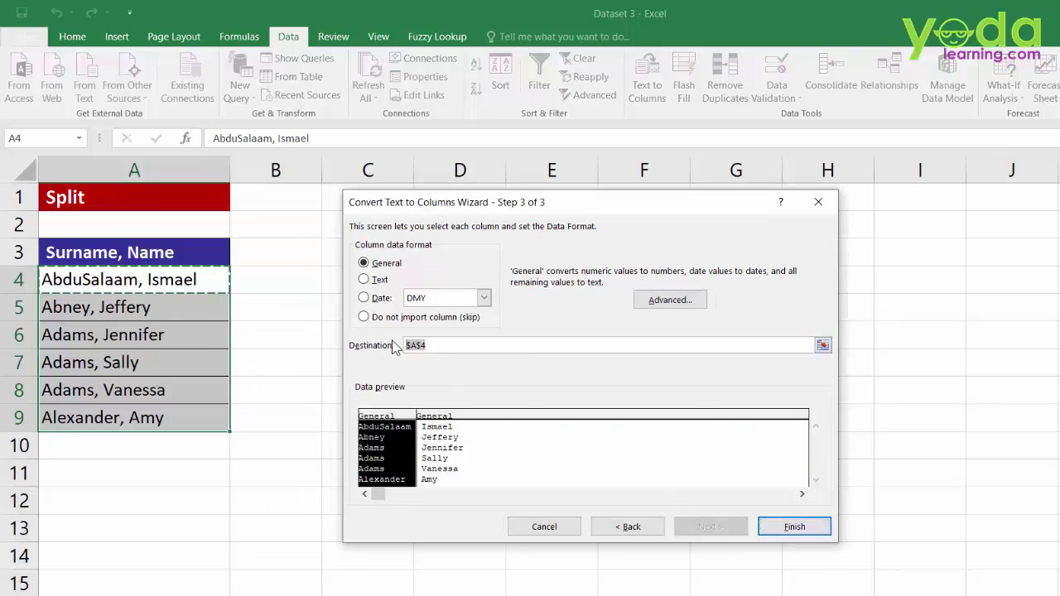
click(273, 284)
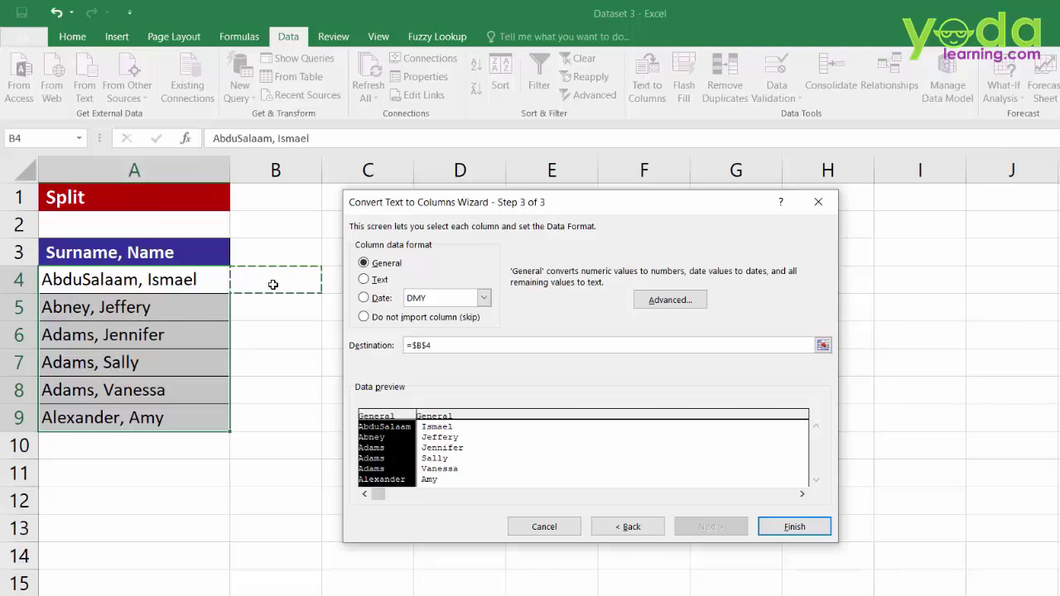
click(796, 535)
Step: Check the surnames in column B and autofit column B to fit them
click(281, 282)
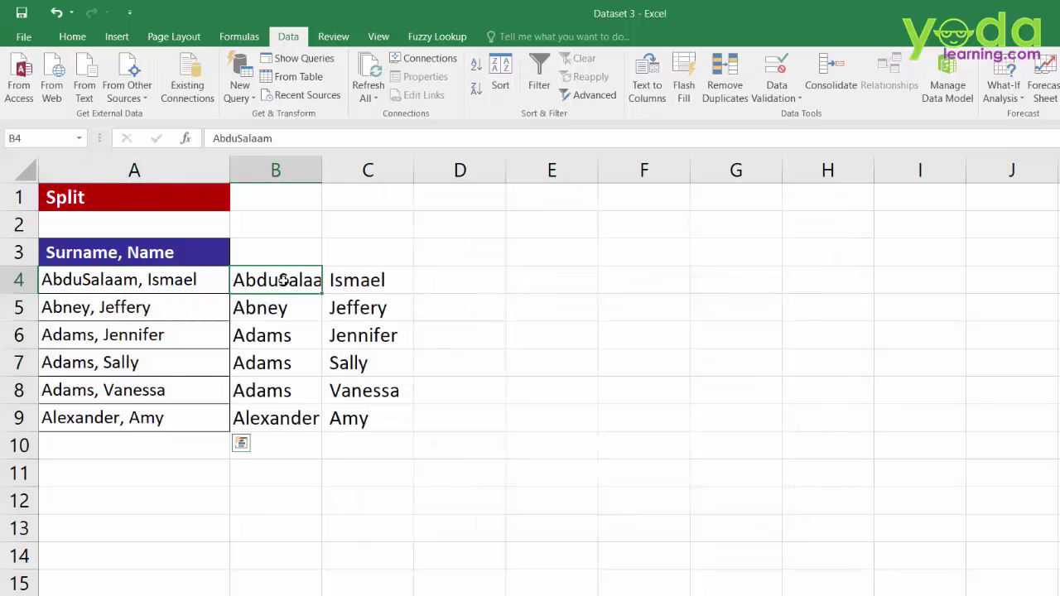
drag(177, 280, 178, 418)
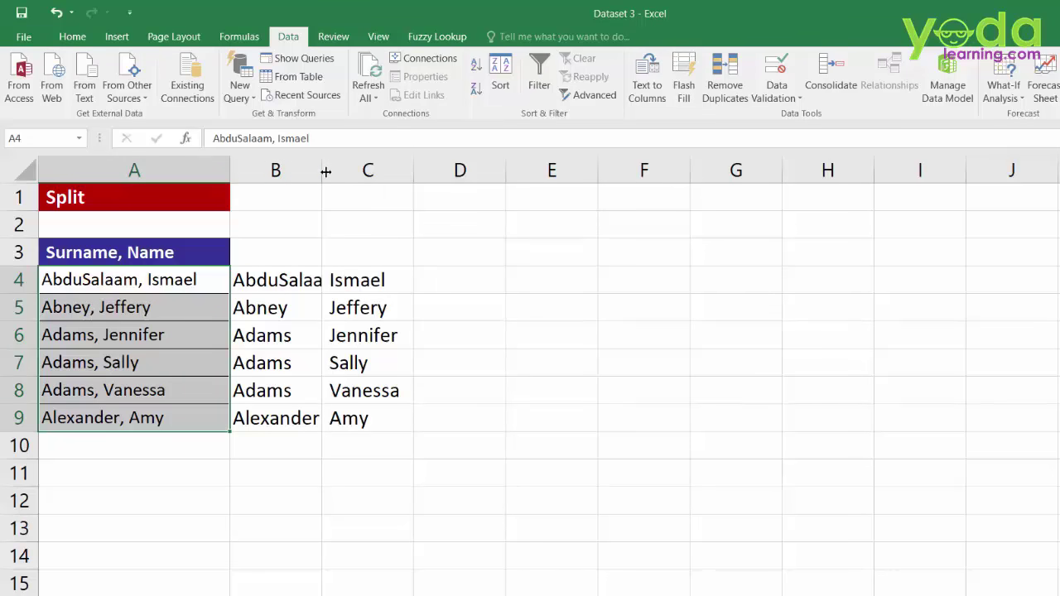
double_click(322, 169)
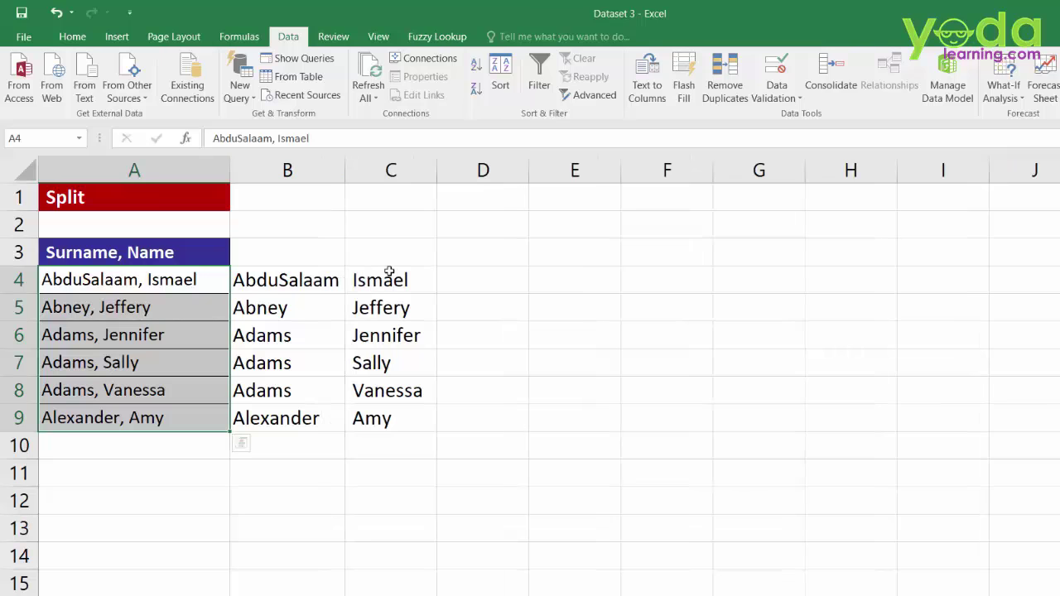
Step: Go to the next sheet with the Fixed Assets list and select A4:A10
key(ctrl+Page_Down)
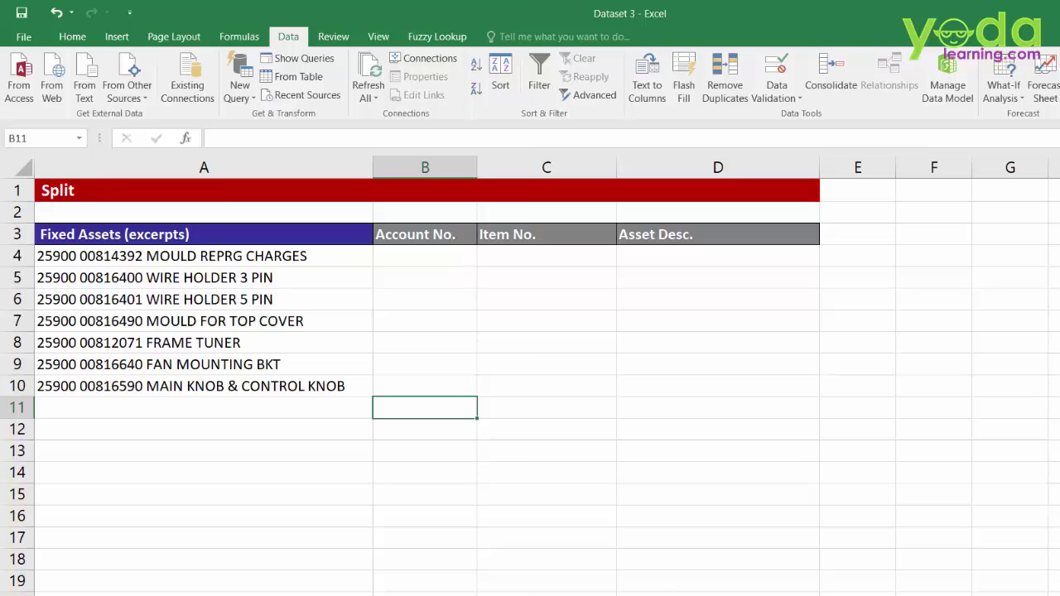
drag(230, 258, 219, 381)
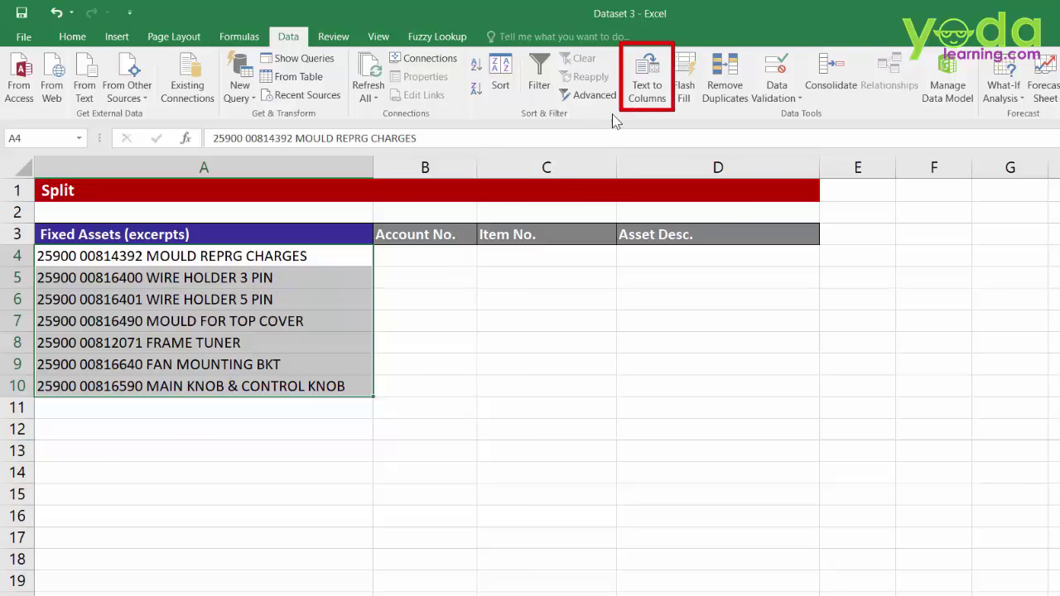
Step: Start a Delimited Text to Columns split of the asset entries using Space instead of Comma
click(636, 106)
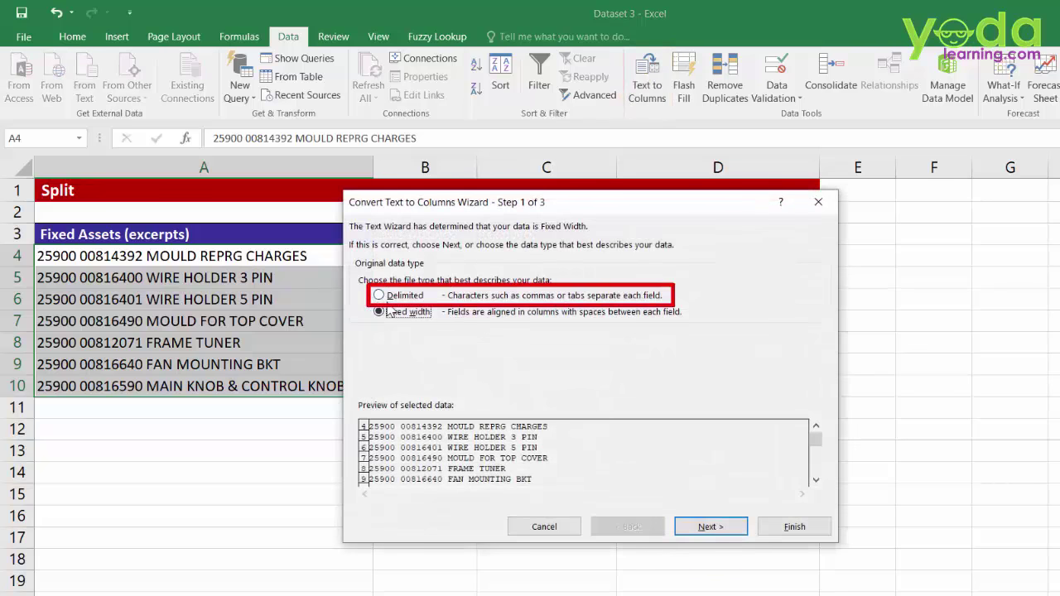
click(387, 296)
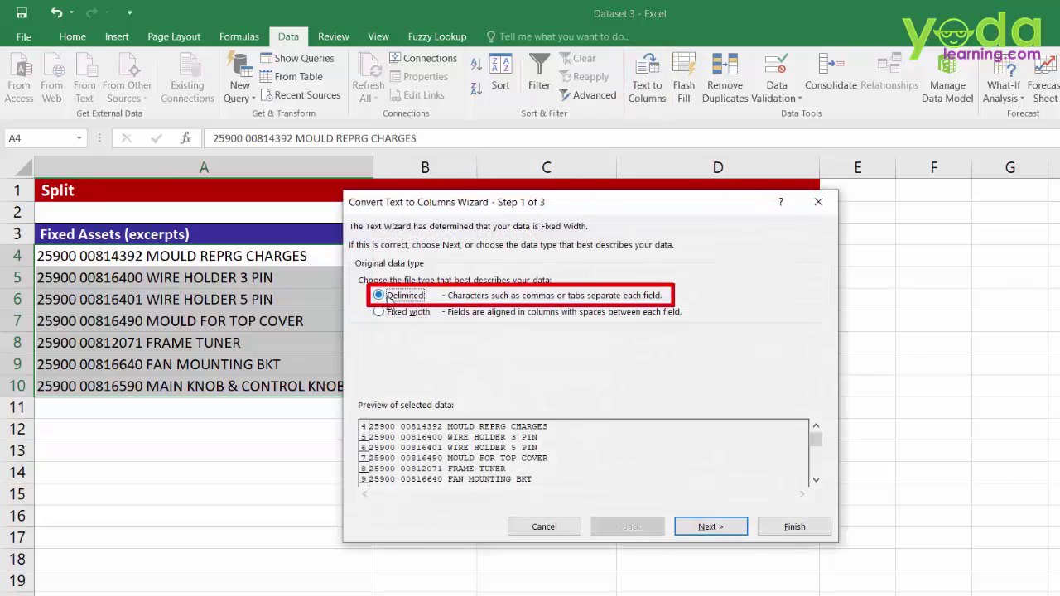
click(708, 527)
click(383, 316)
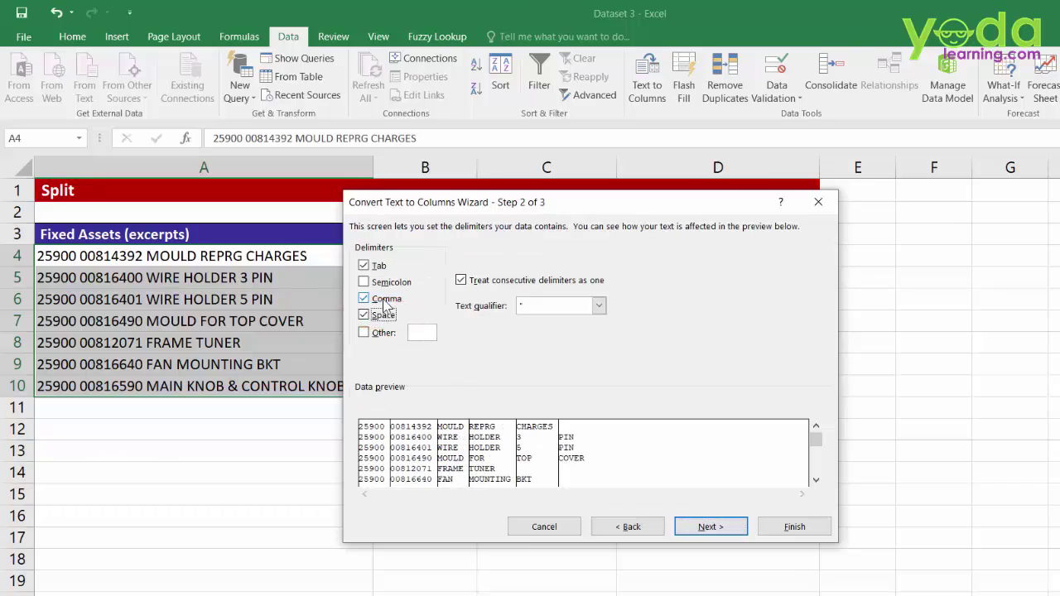
click(388, 300)
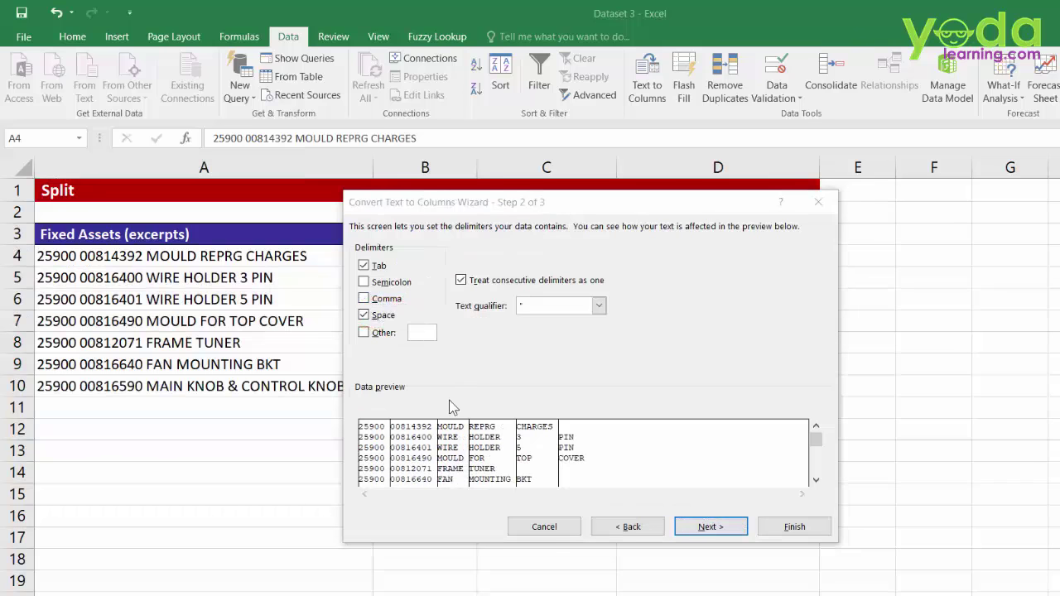
Step: Review how the space split fragments the descriptions, then return to Step 1
drag(434, 409, 608, 503)
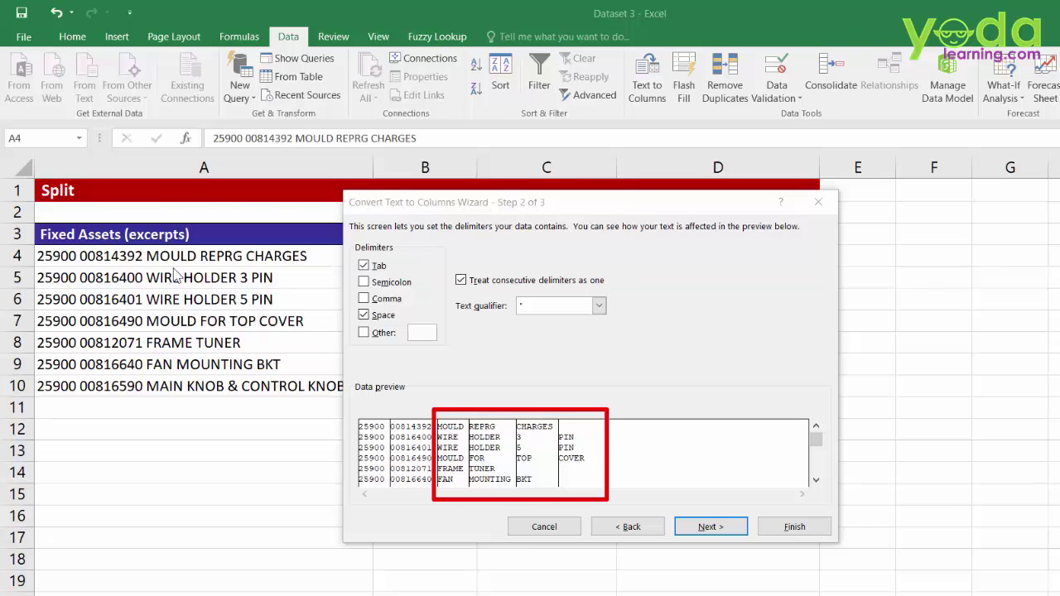
mouse_move(147, 246)
mouse_down()
mouse_move(251, 275)
mouse_move(308, 273)
mouse_up()
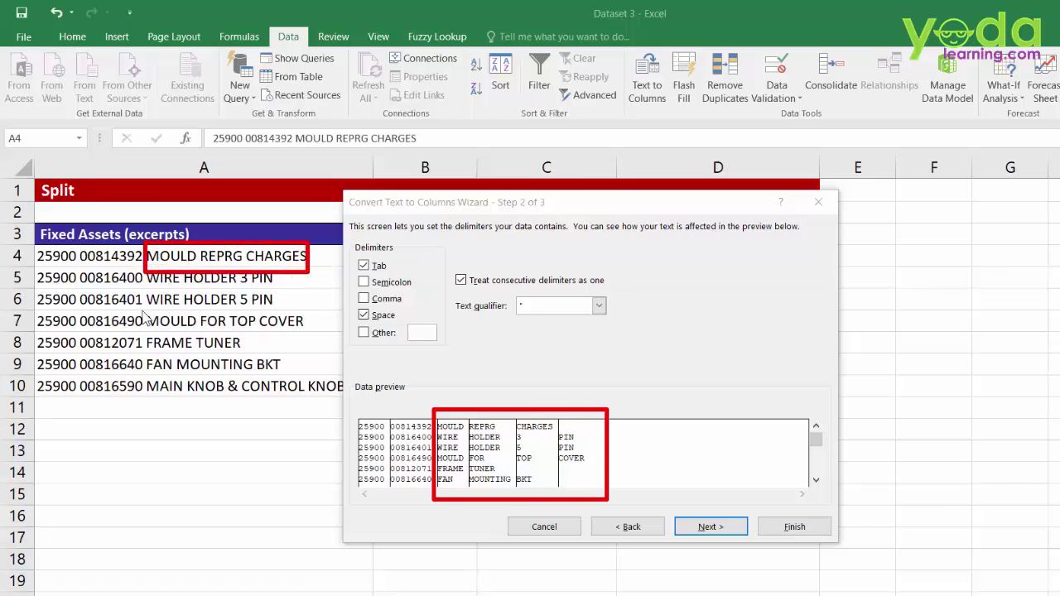
drag(143, 308, 313, 333)
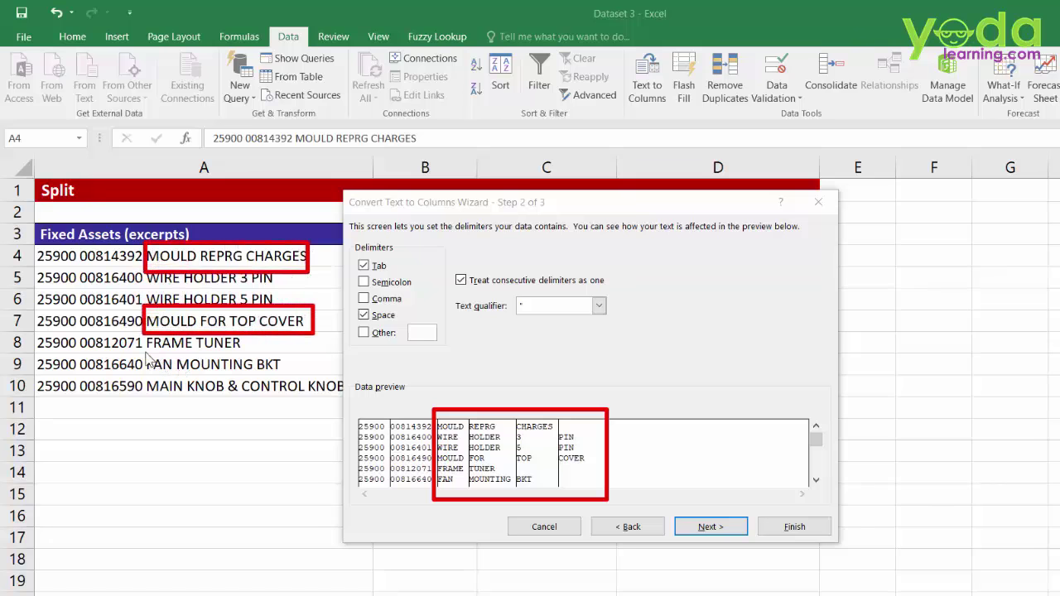
mouse_move(142, 353)
mouse_down()
mouse_move(315, 383)
mouse_move(305, 384)
mouse_up()
key(Escape)
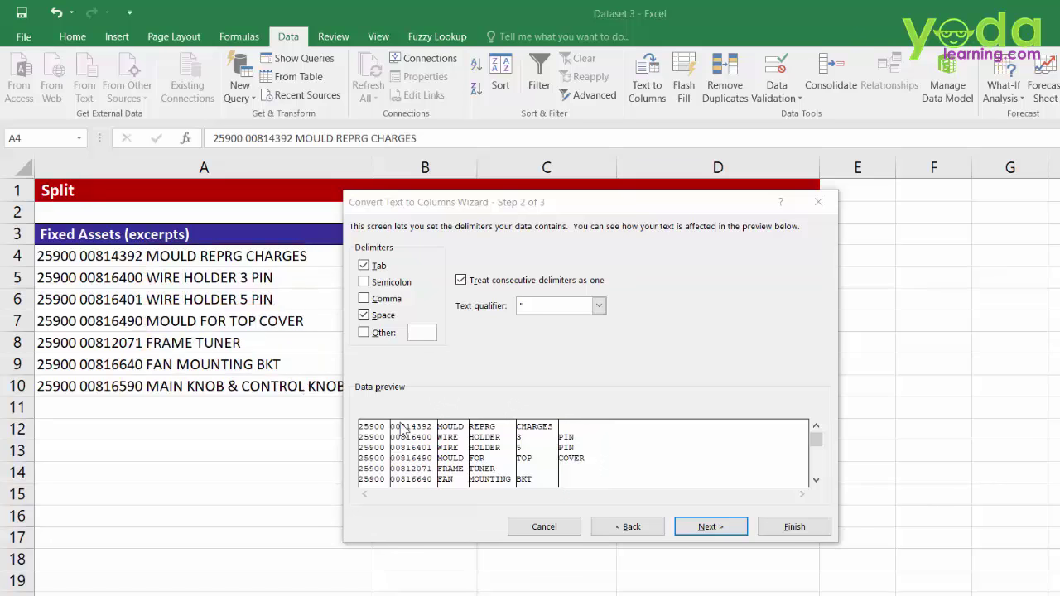
click(630, 530)
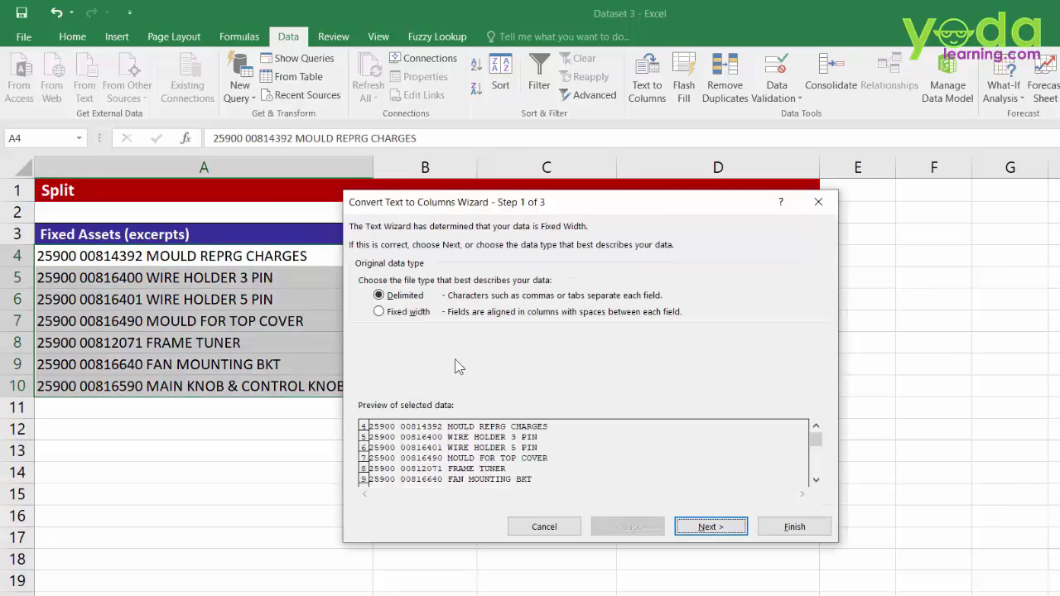
Step: Switch the asset entries to Fixed width and continue to the column breaks
click(379, 312)
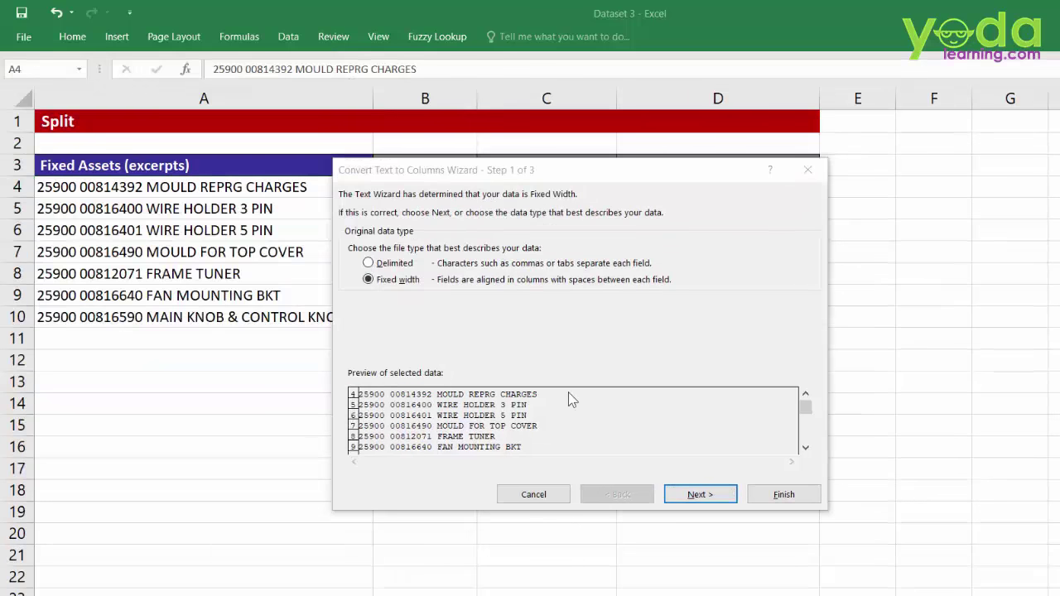
click(569, 378)
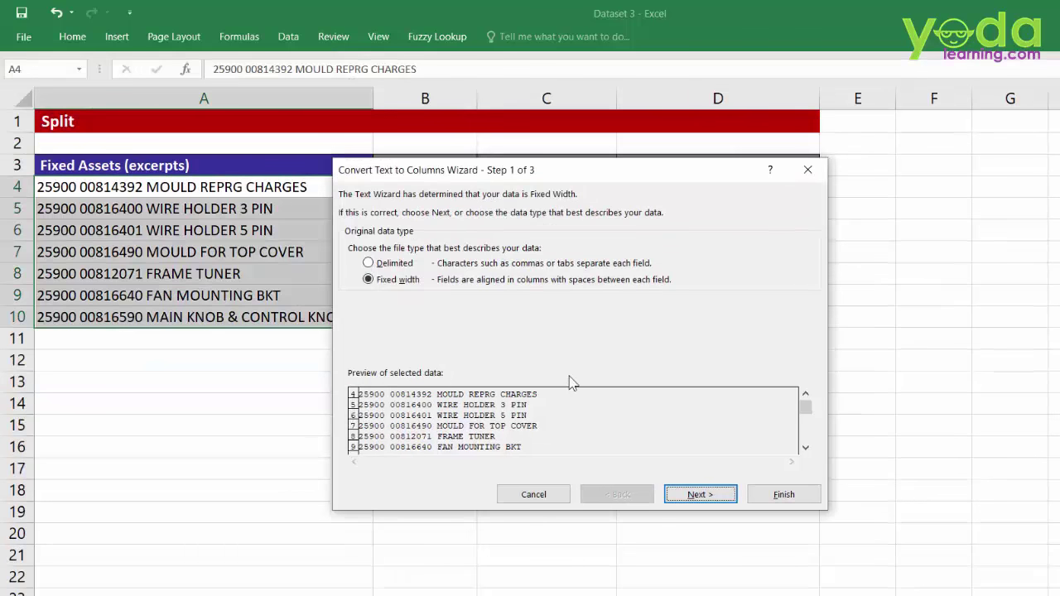
click(692, 501)
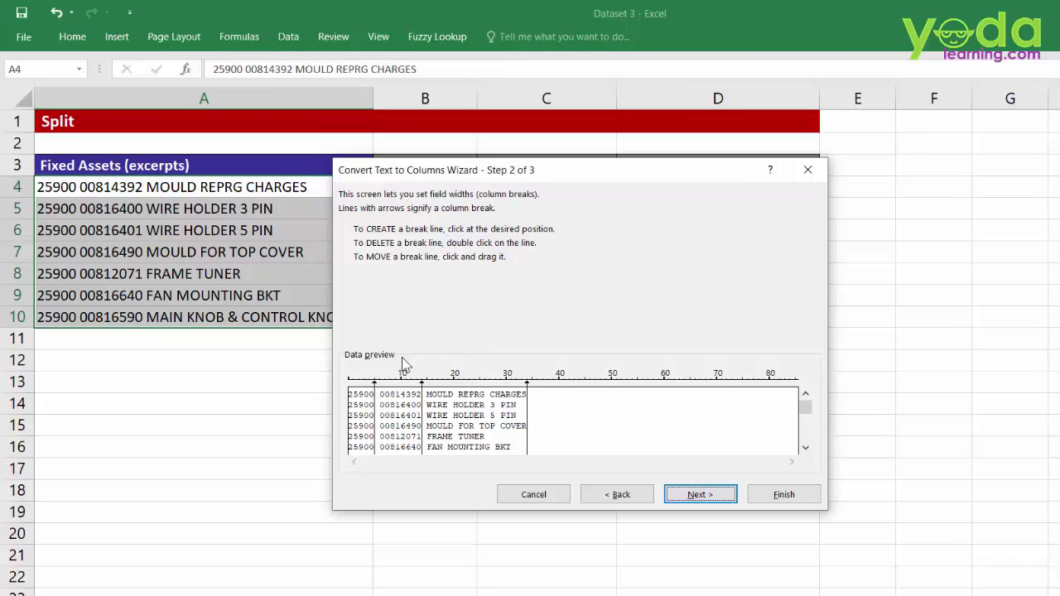
Step: Adjust the break lines to two, separating account, item number and description
drag(395, 357, 377, 371)
drag(443, 356, 423, 372)
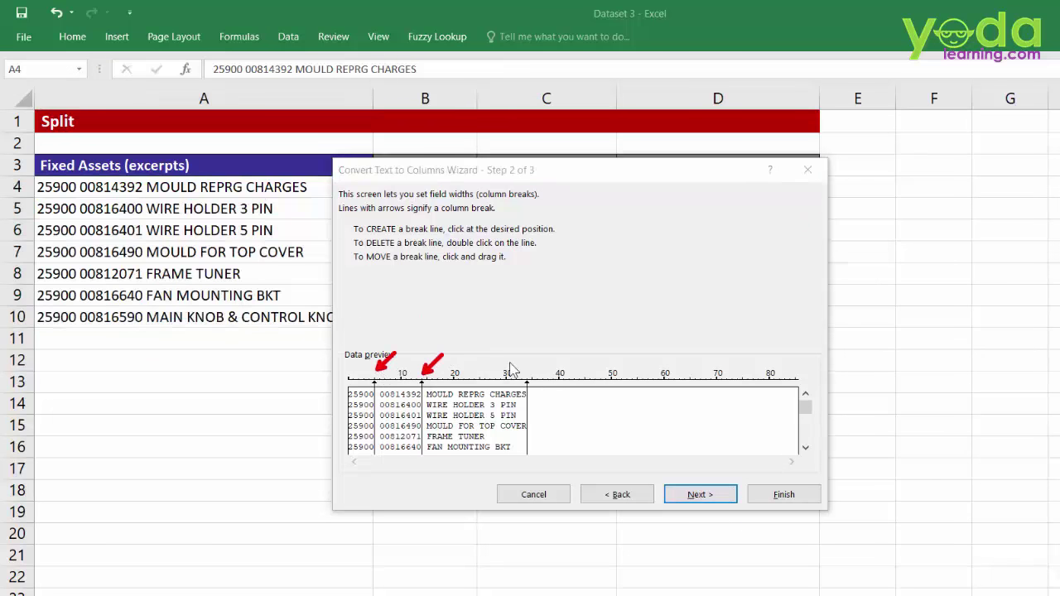
drag(538, 354, 528, 371)
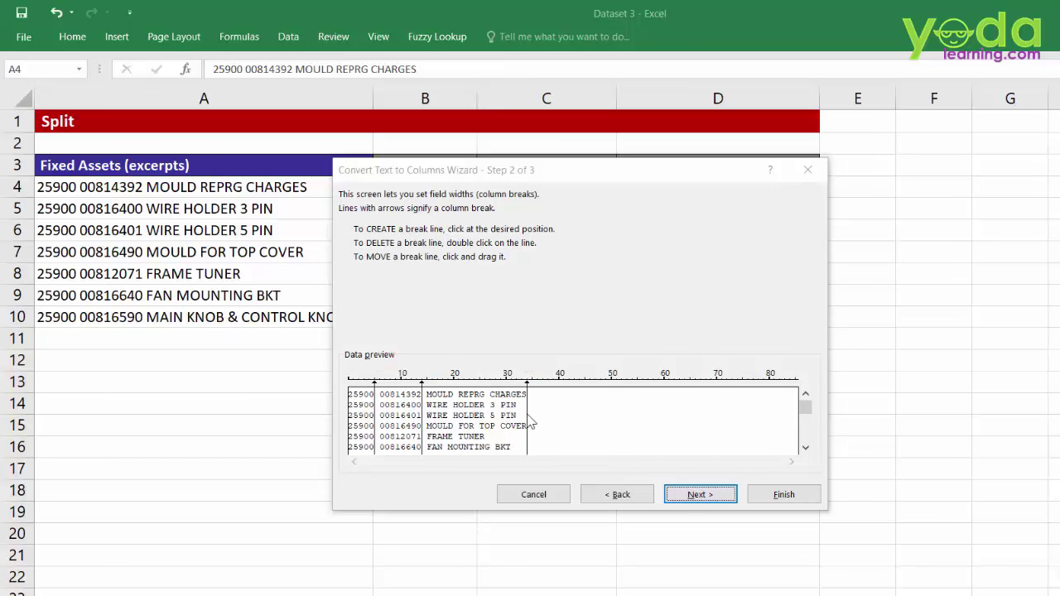
drag(528, 425, 547, 418)
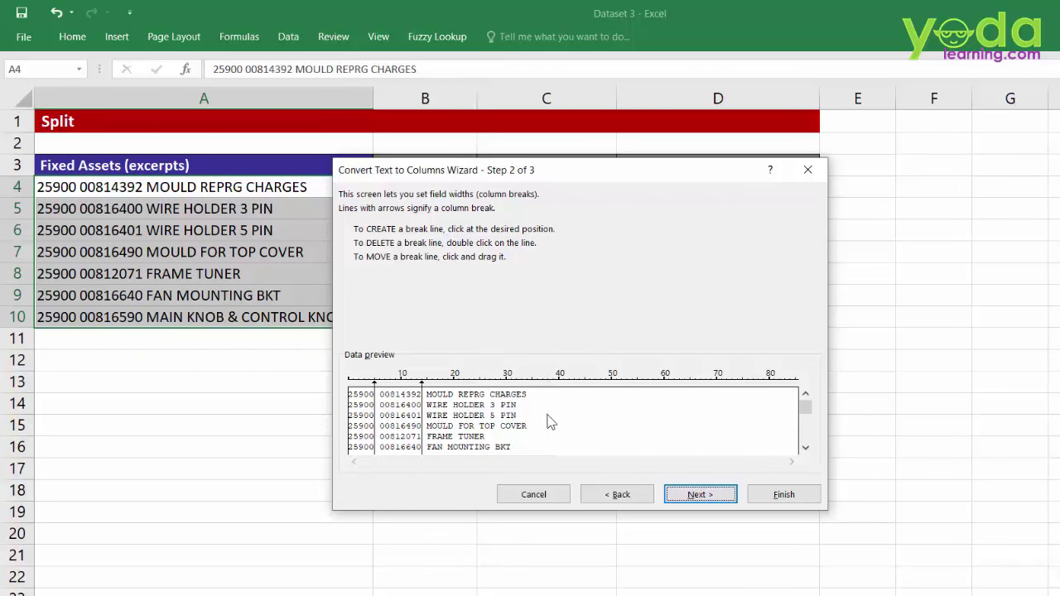
click(537, 417)
drag(343, 370, 381, 470)
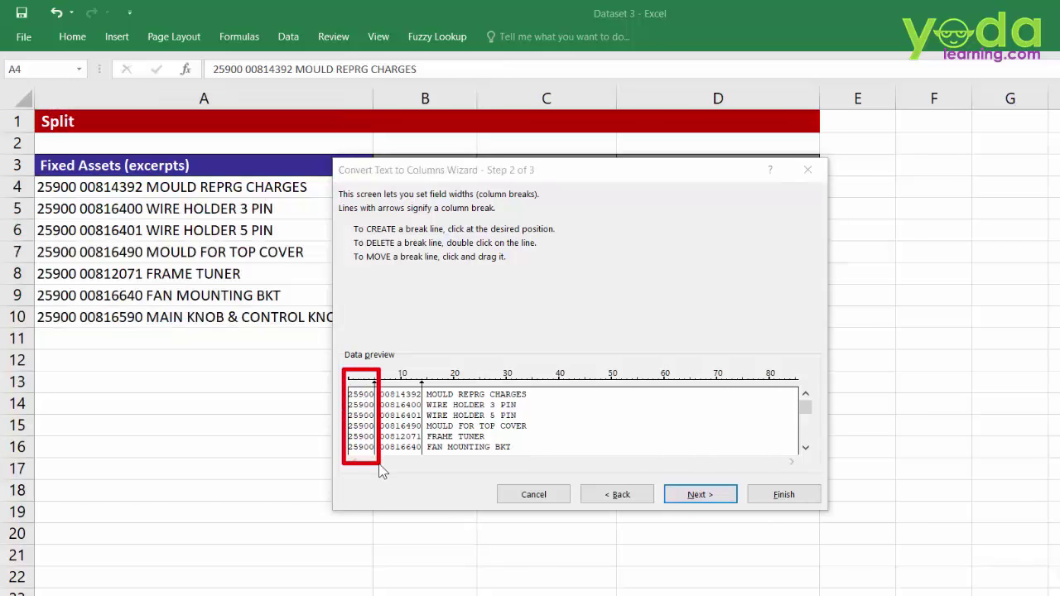
drag(376, 370, 424, 468)
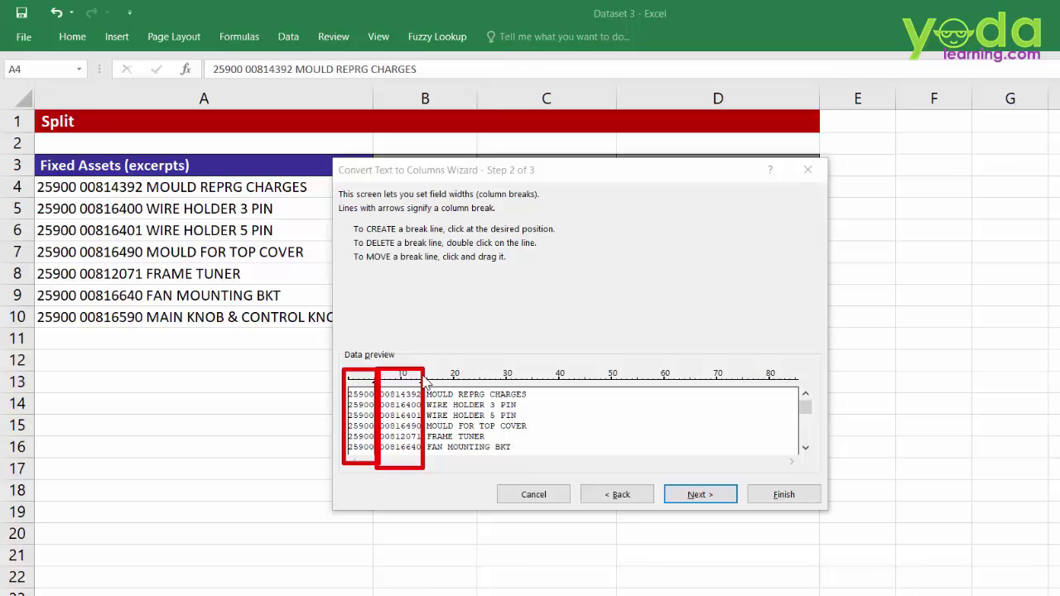
drag(420, 368, 560, 487)
Step: Set the destination to $B$4 and finish, filling Account No., Item No. and Asset Desc. in B4:D10
drag(660, 482, 741, 508)
click(704, 500)
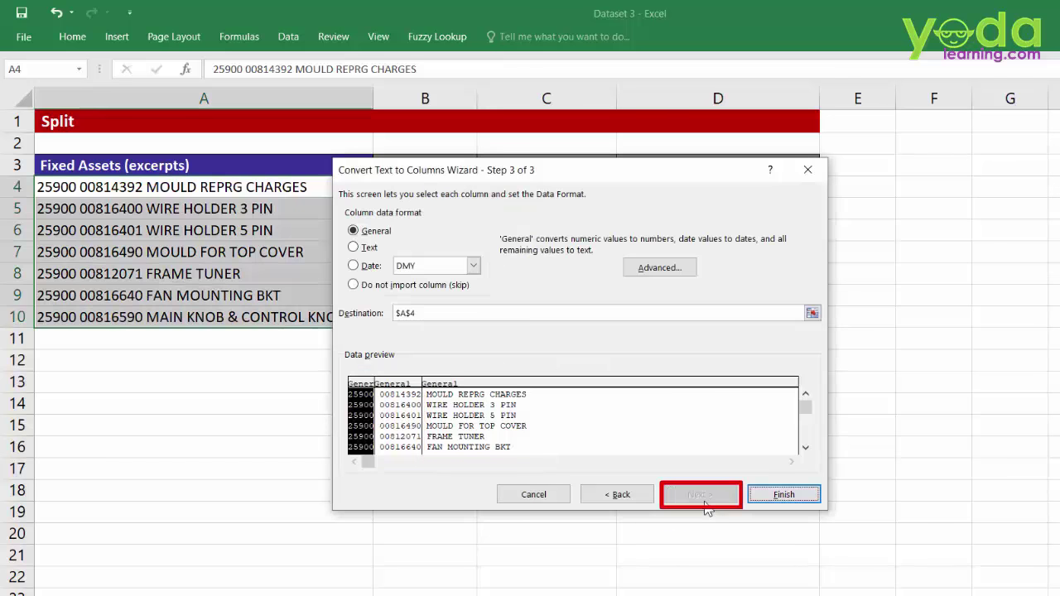
drag(485, 171, 509, 264)
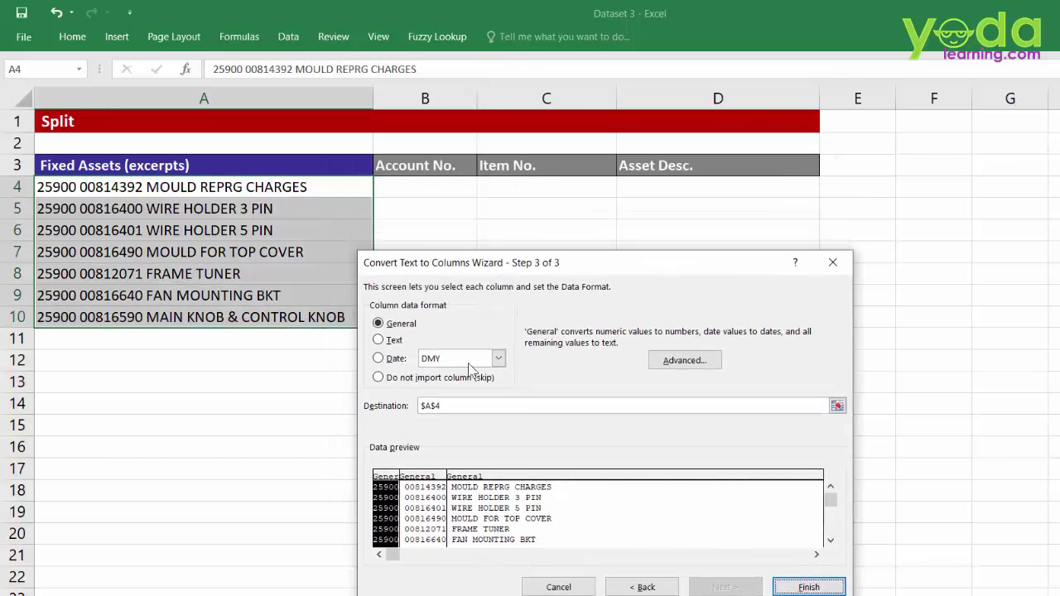
double_click(449, 405)
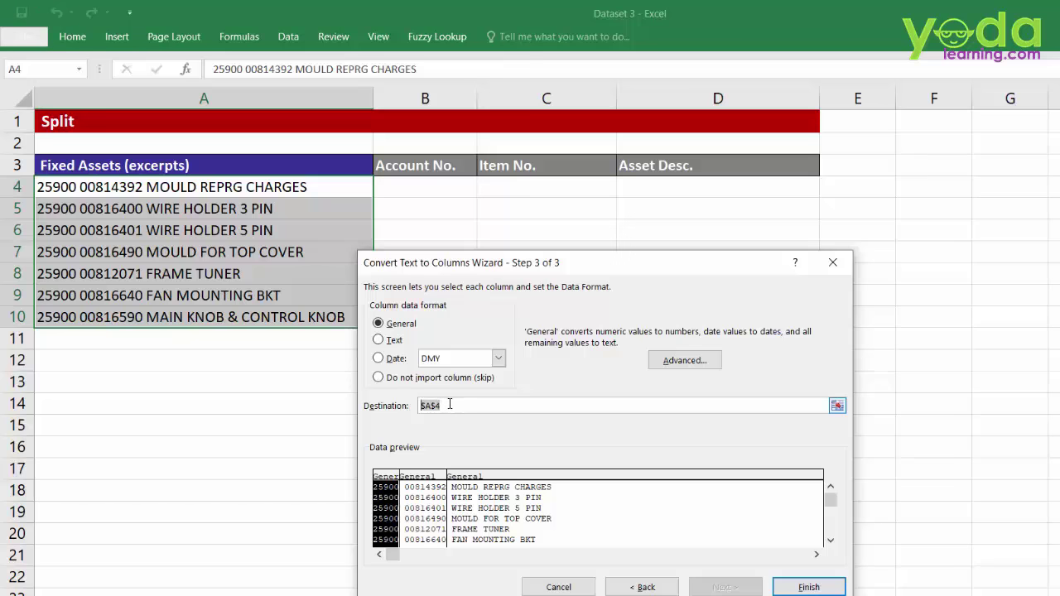
key(BackSpace)
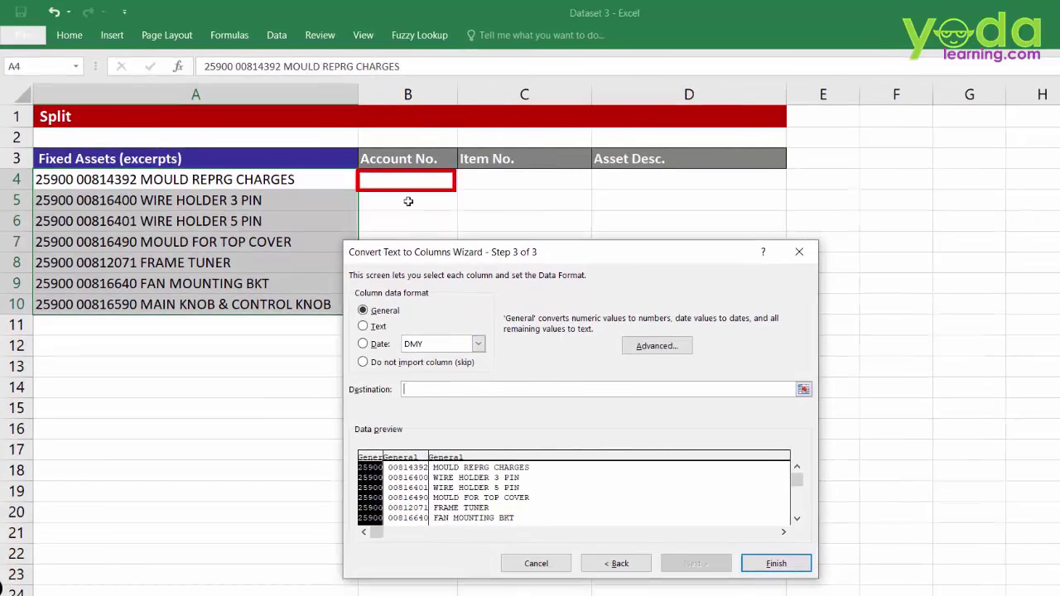
click(407, 180)
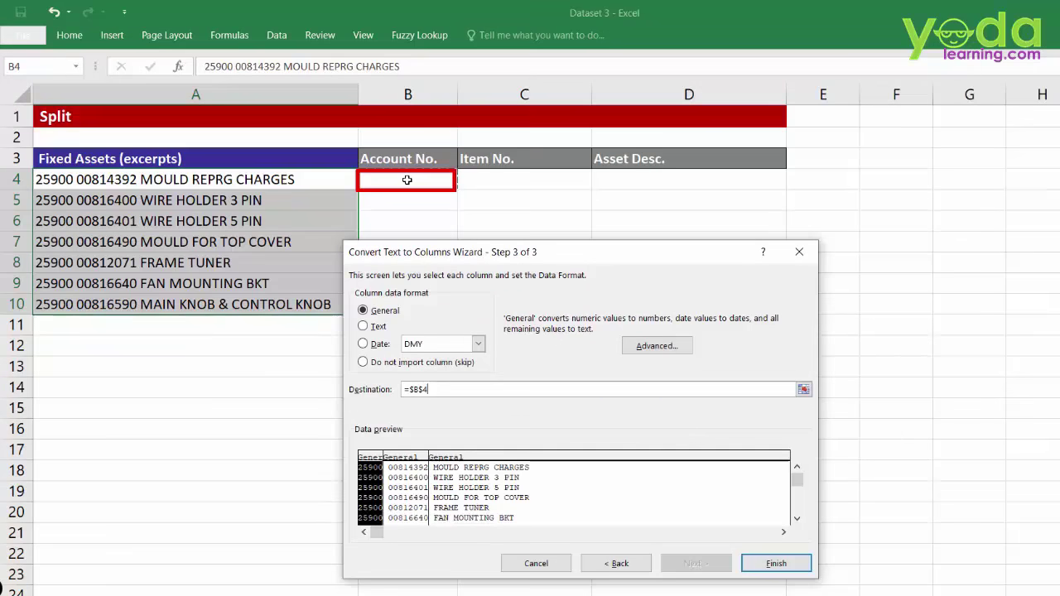
click(761, 570)
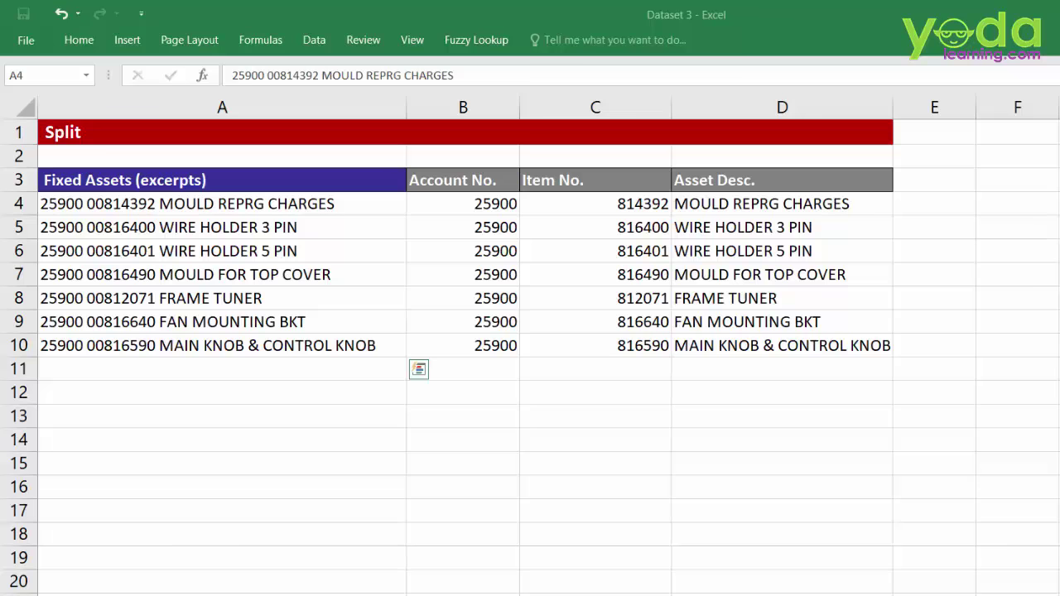
Step: Inspect the item numbers in C4:C10, then undo the split with Ctrl+Z
drag(591, 210, 581, 347)
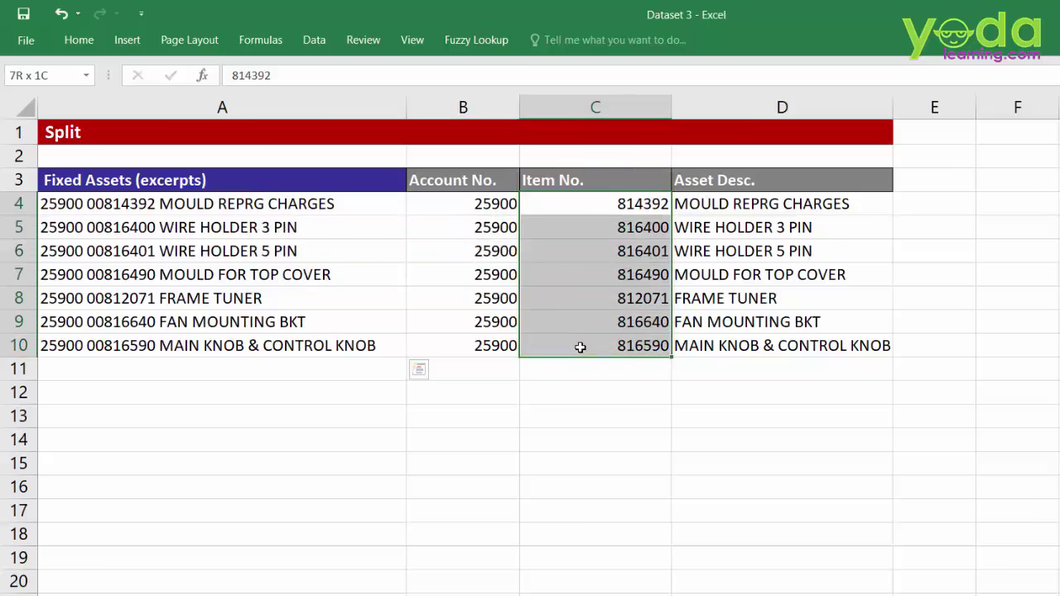
double_click(628, 205)
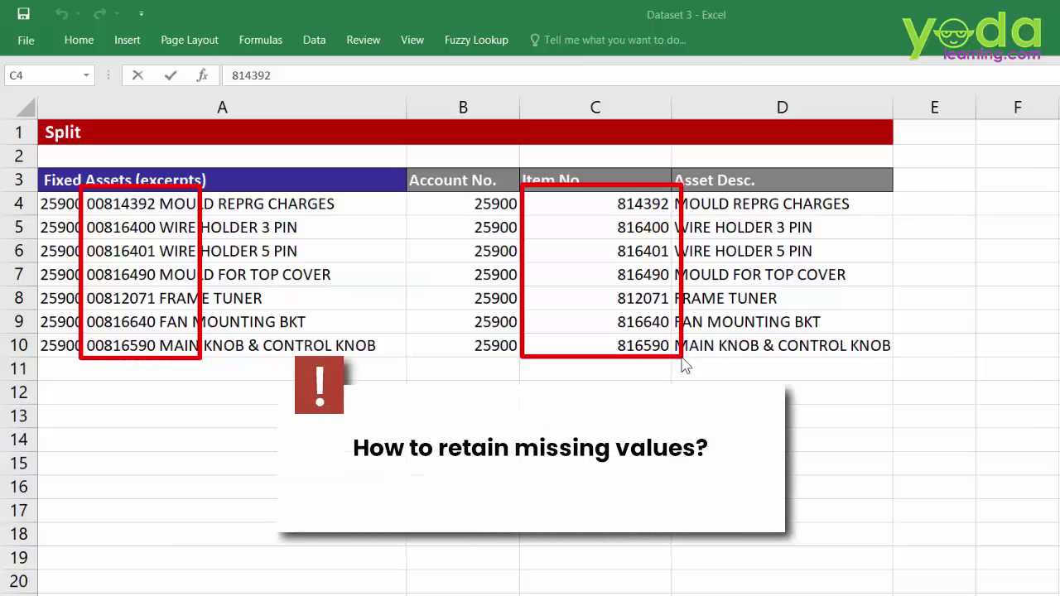
click(588, 273)
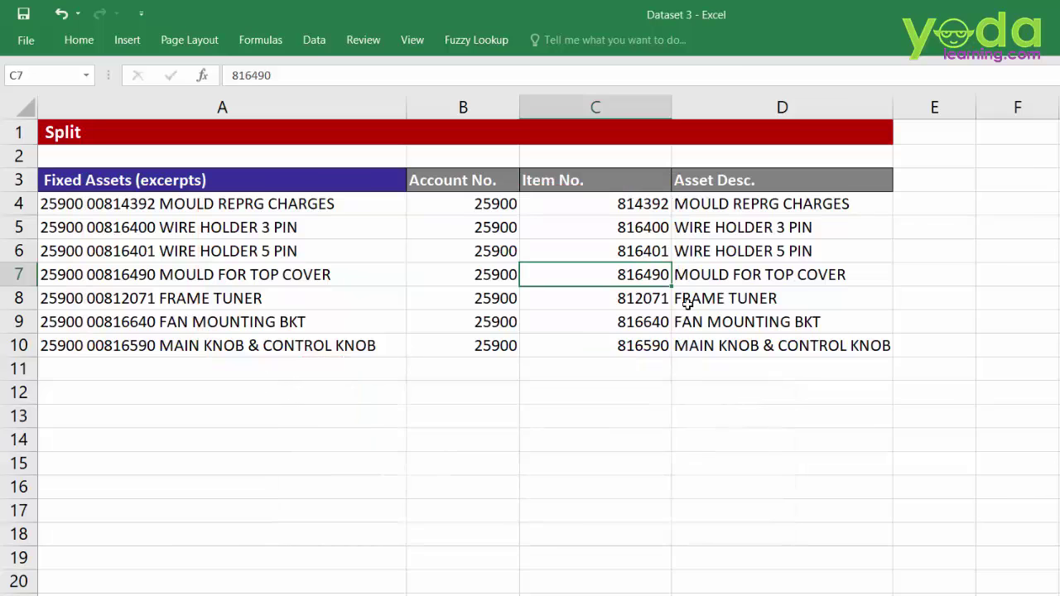
key(ctrl+z)
key(ctrl+z)
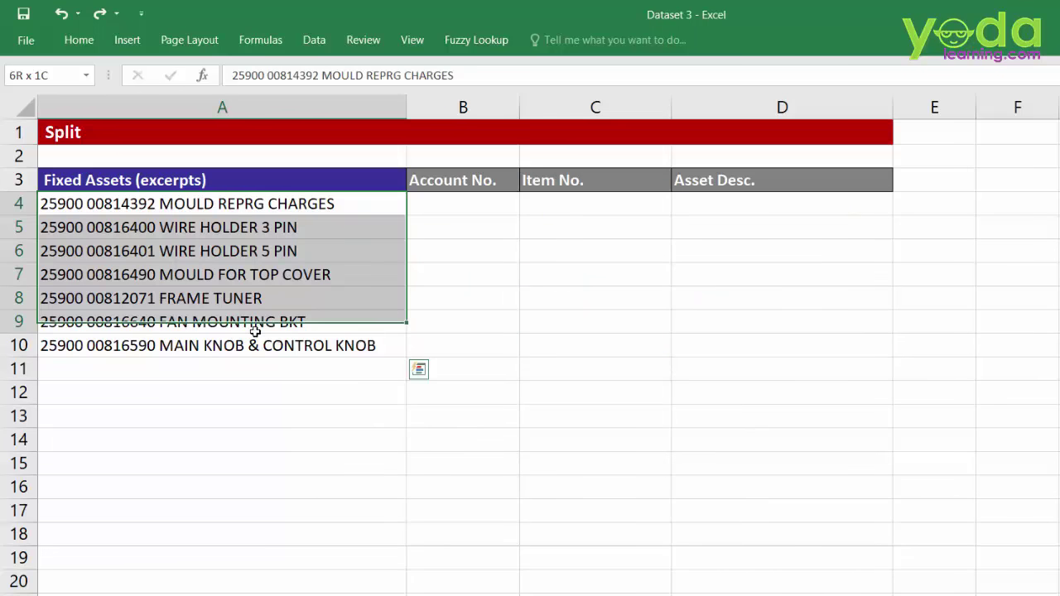
Step: Reselect the asset entries in A4:A10 and restart the Fixed width Text to Columns split
drag(255, 332, 251, 344)
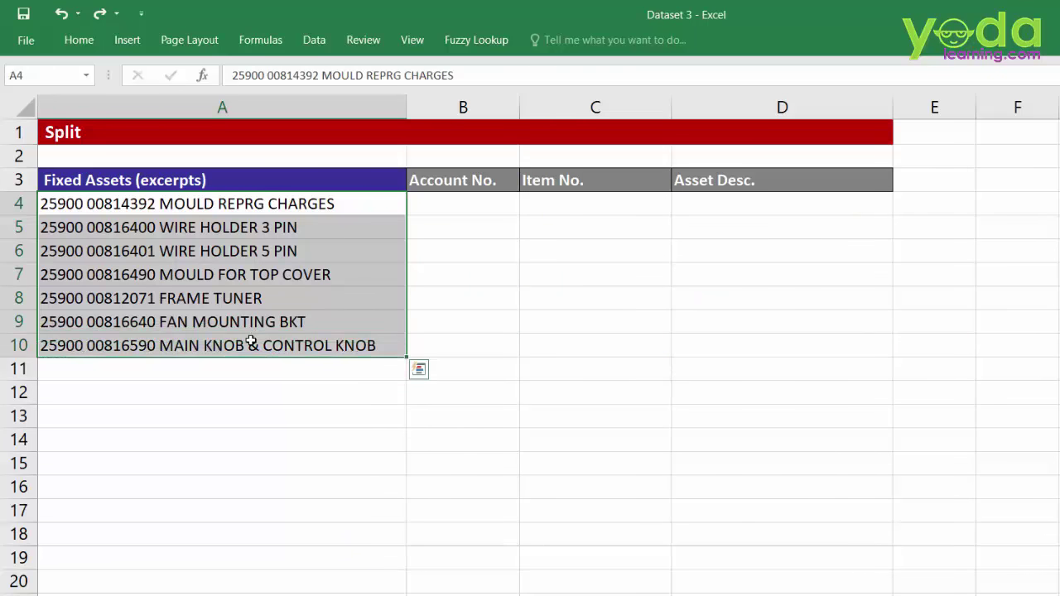
click(315, 40)
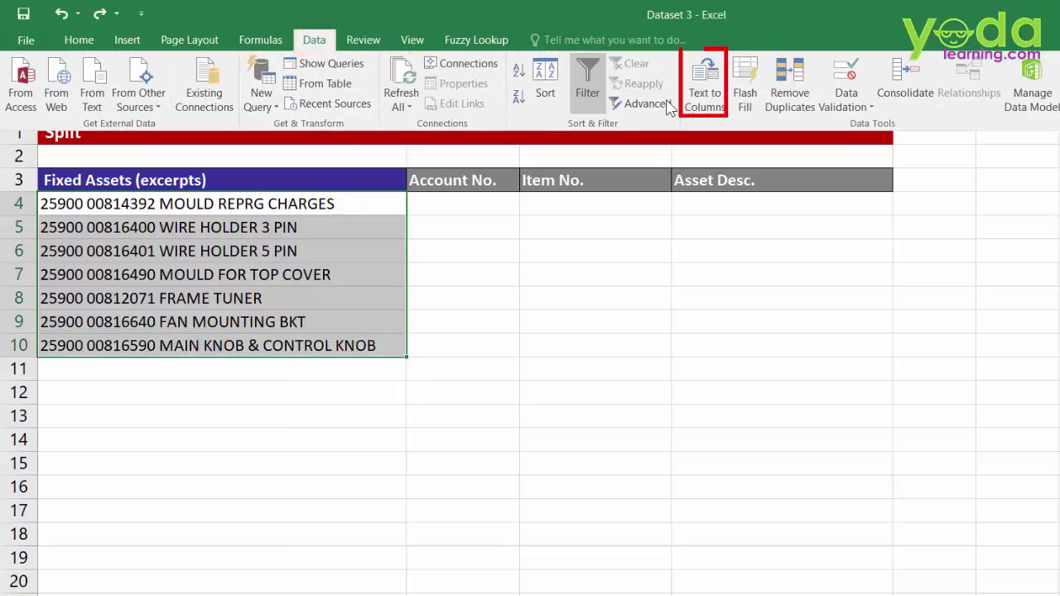
click(705, 89)
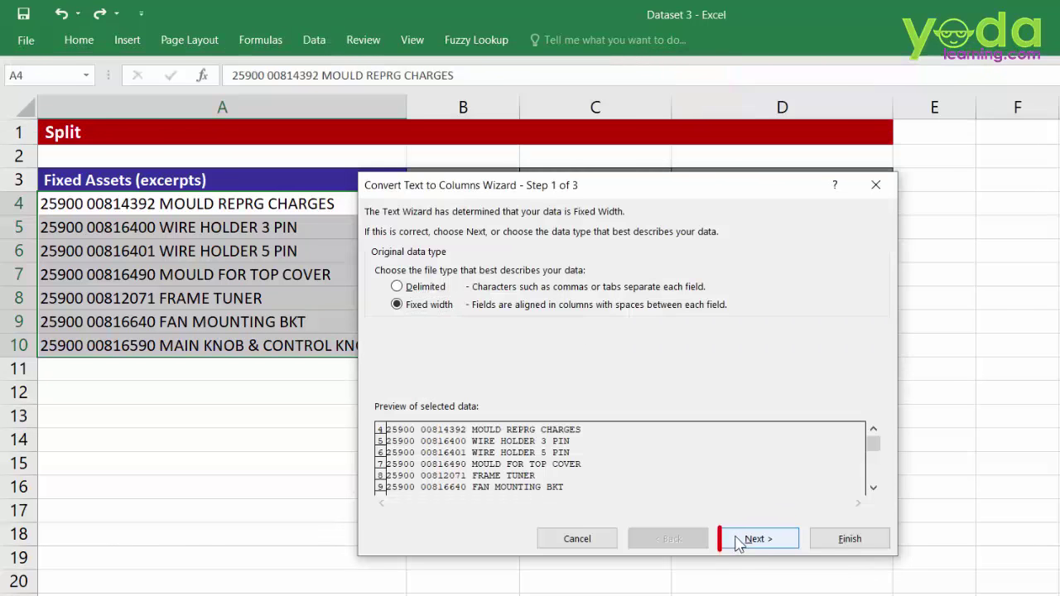
click(756, 539)
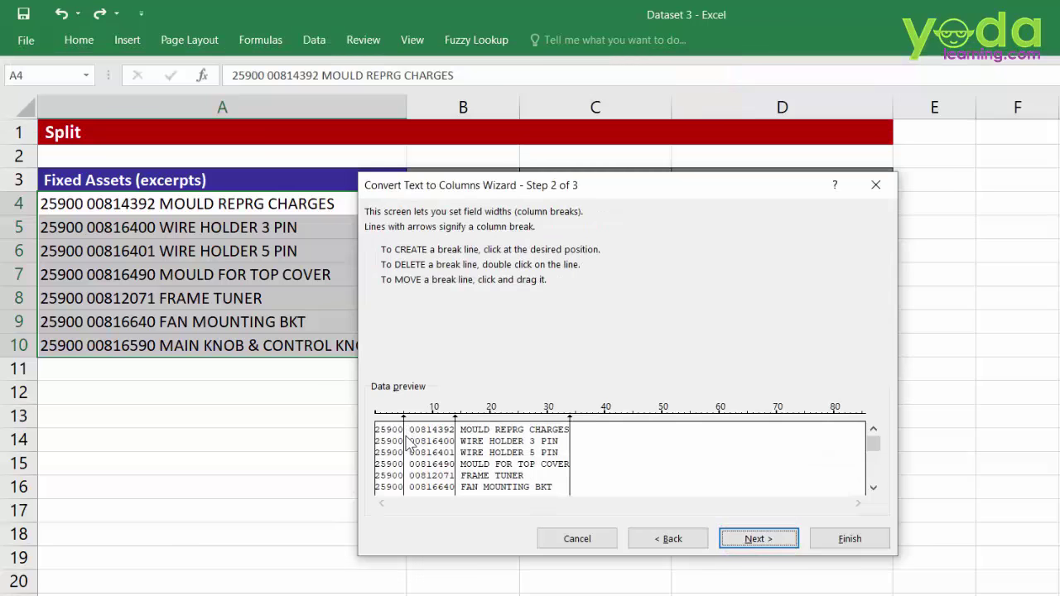
Step: Delete the third column break and set the output destination to B4
double_click(570, 439)
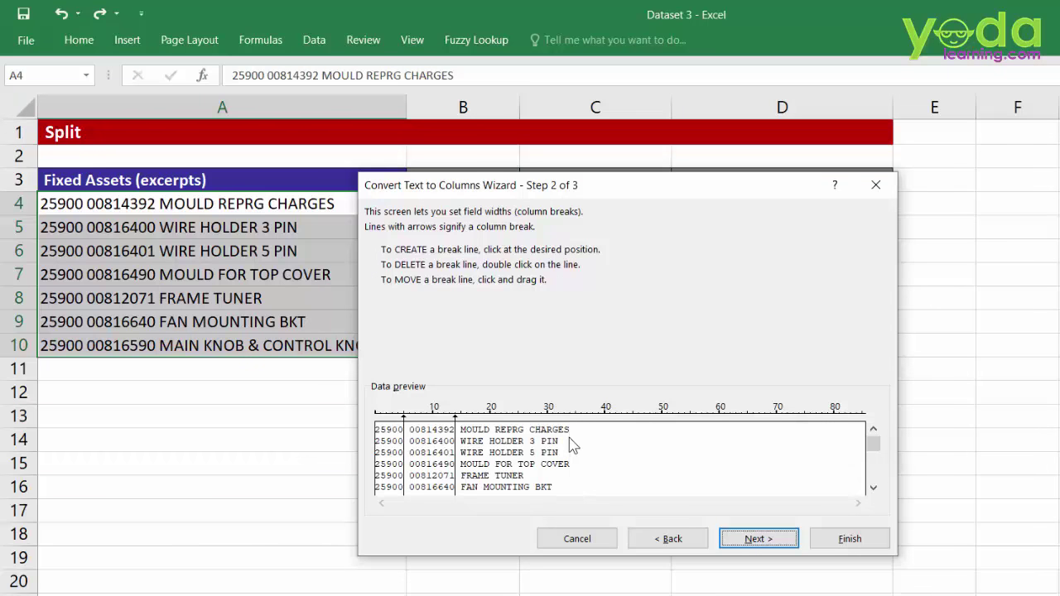
click(739, 540)
drag(452, 341, 424, 341)
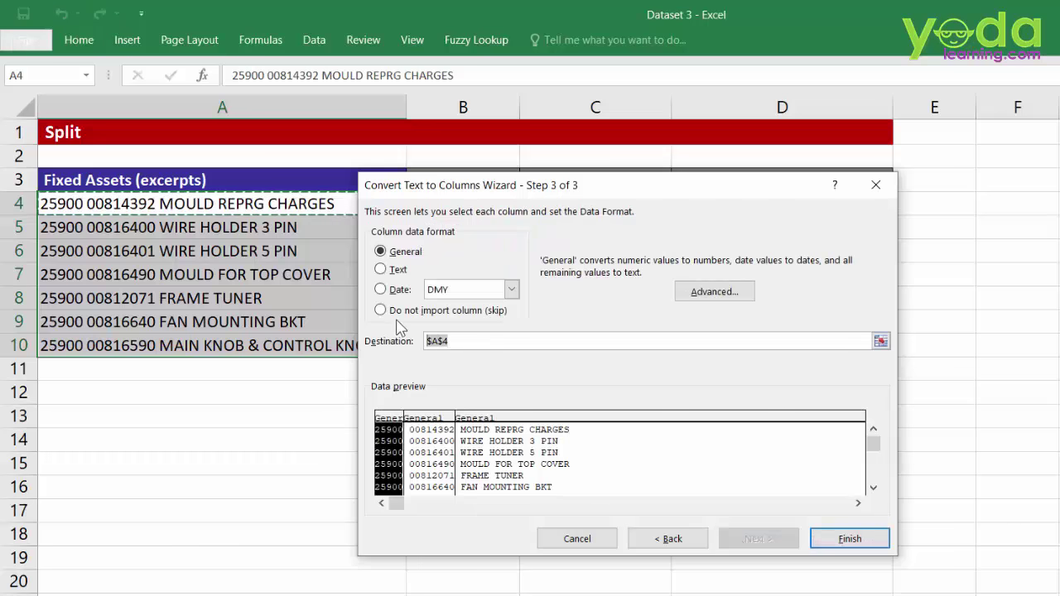
key(BackSpace)
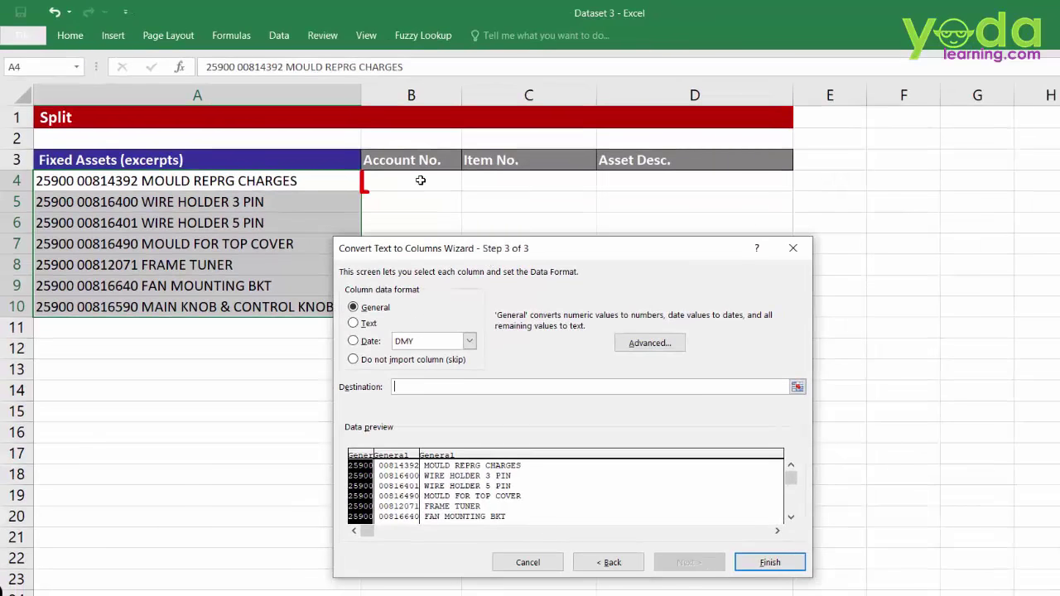
click(474, 202)
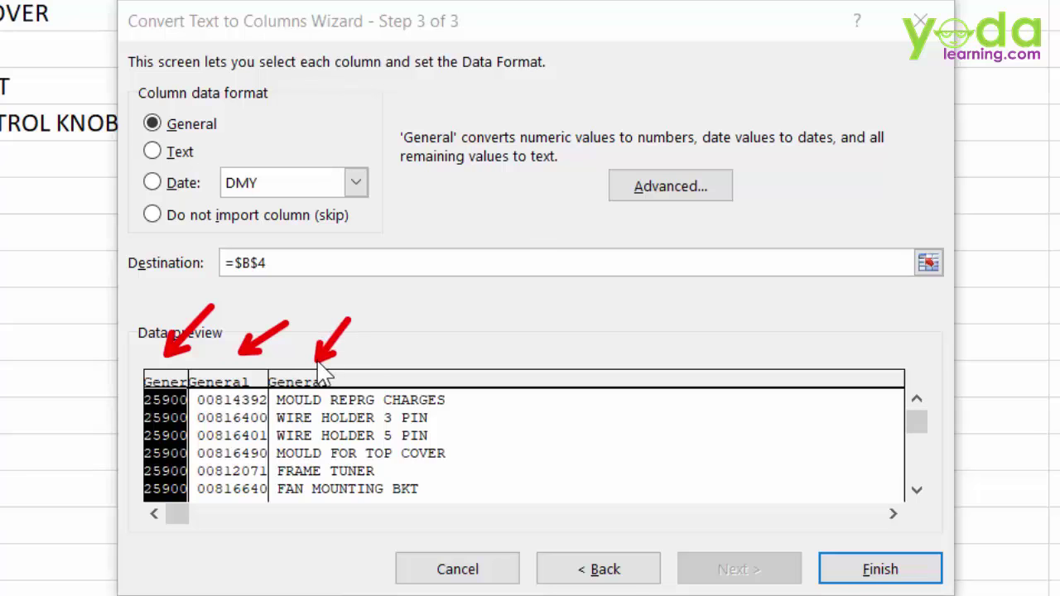
Step: Import the item number column as Text and finish the split into B–D
click(239, 389)
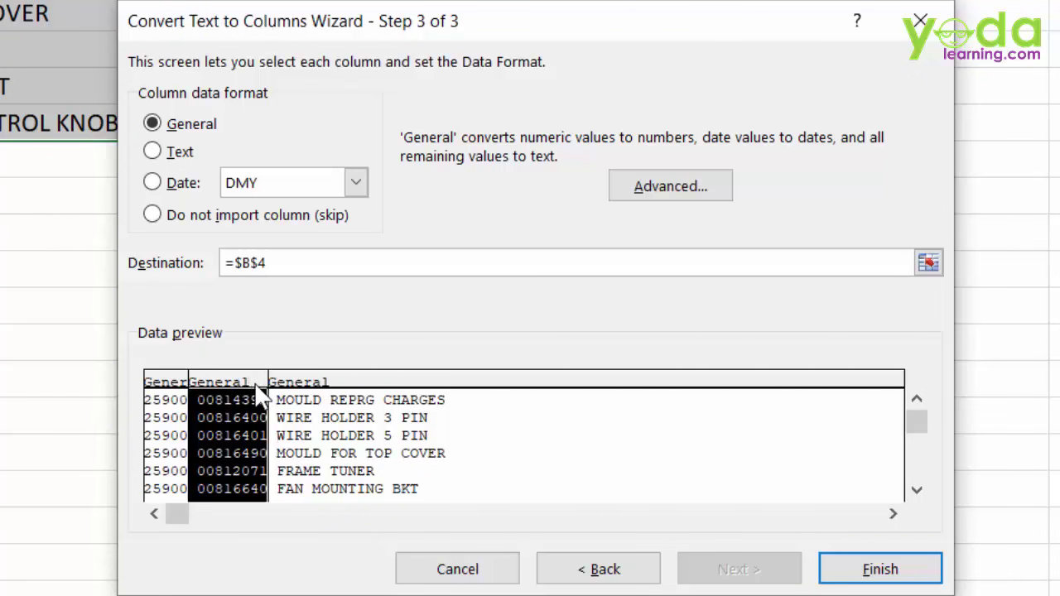
click(155, 154)
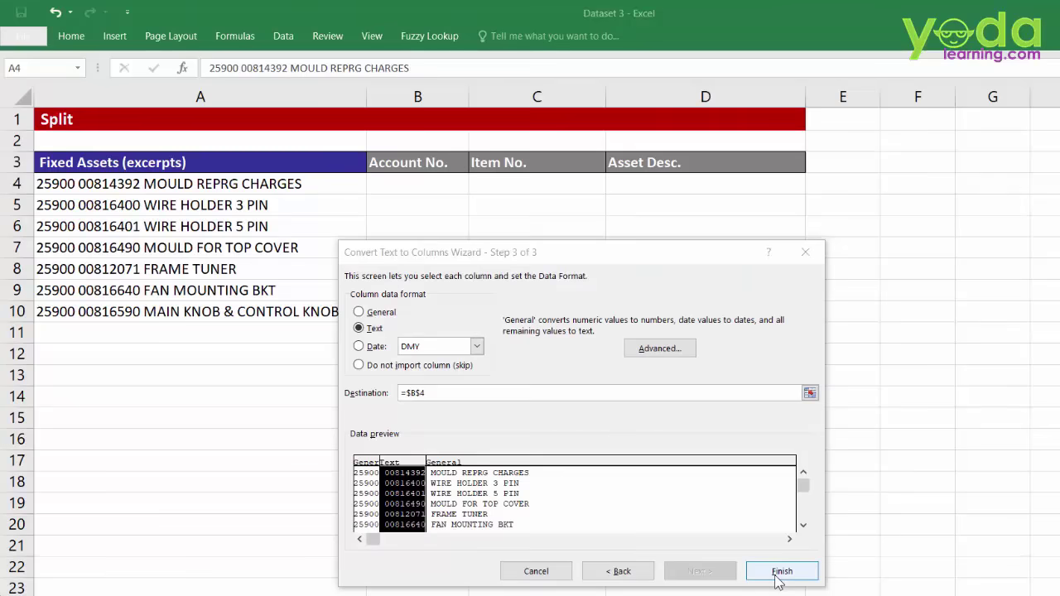
click(880, 569)
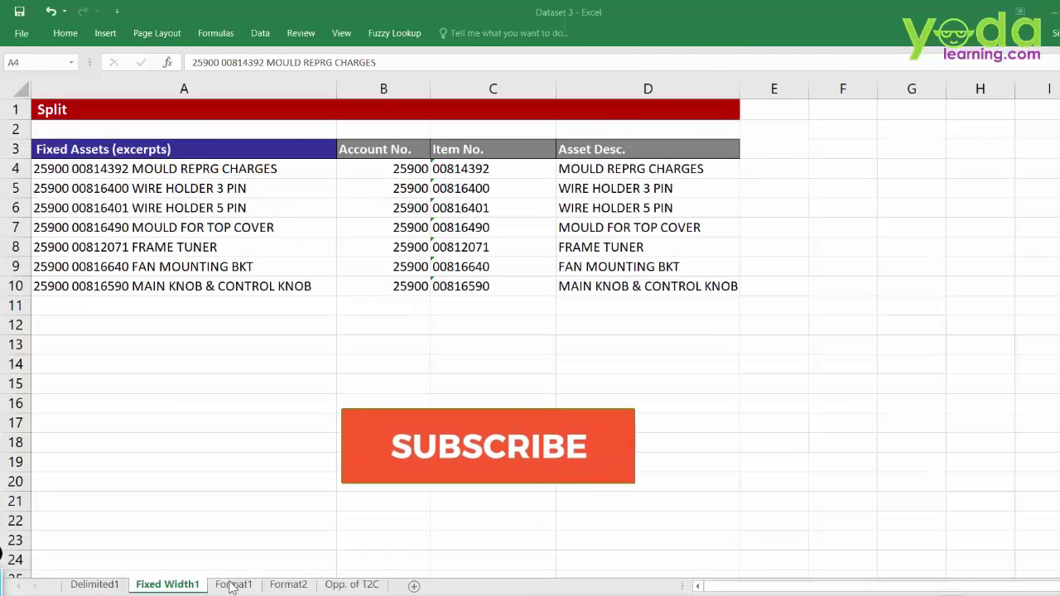
Step: Extend the selection down to the last filled cell of the column with Ctrl+Shift+Down
key(ctrl+shift+Down)
click(234, 585)
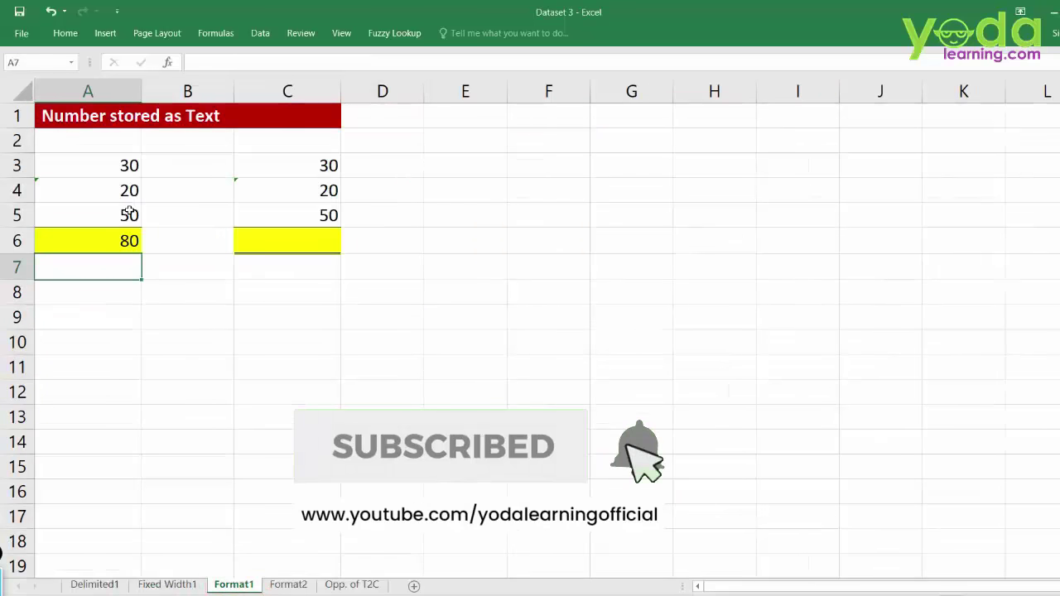
click(108, 170)
drag(103, 181, 100, 212)
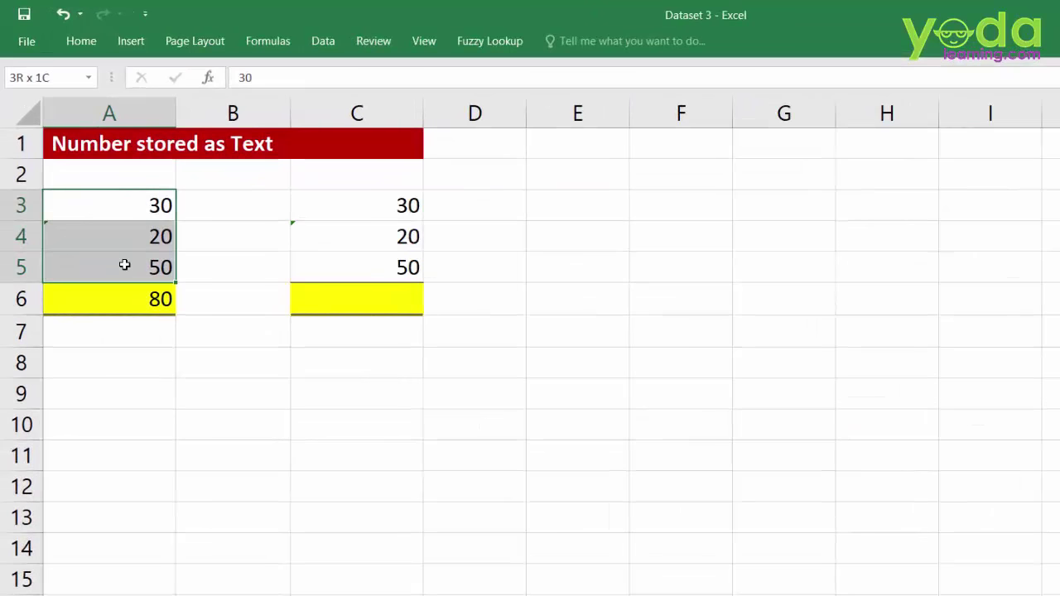
click(137, 304)
double_click(137, 301)
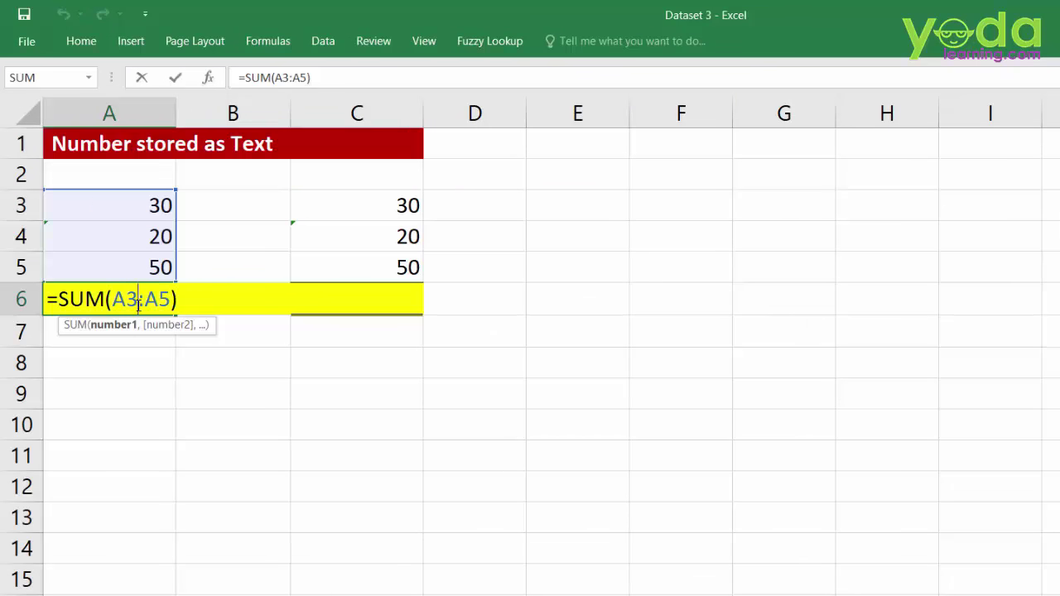
key(Escape)
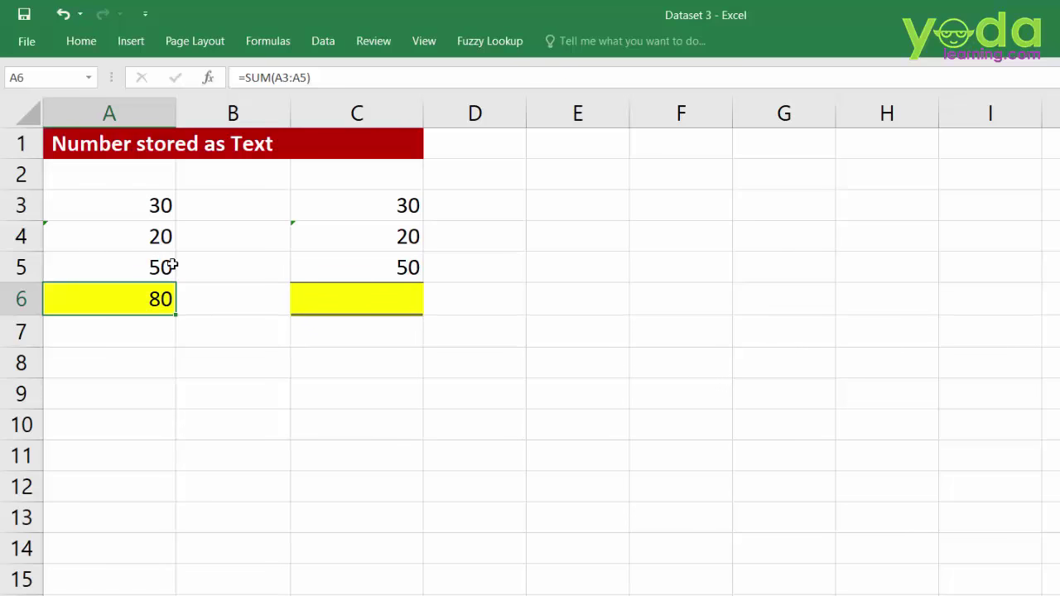
drag(155, 212, 139, 261)
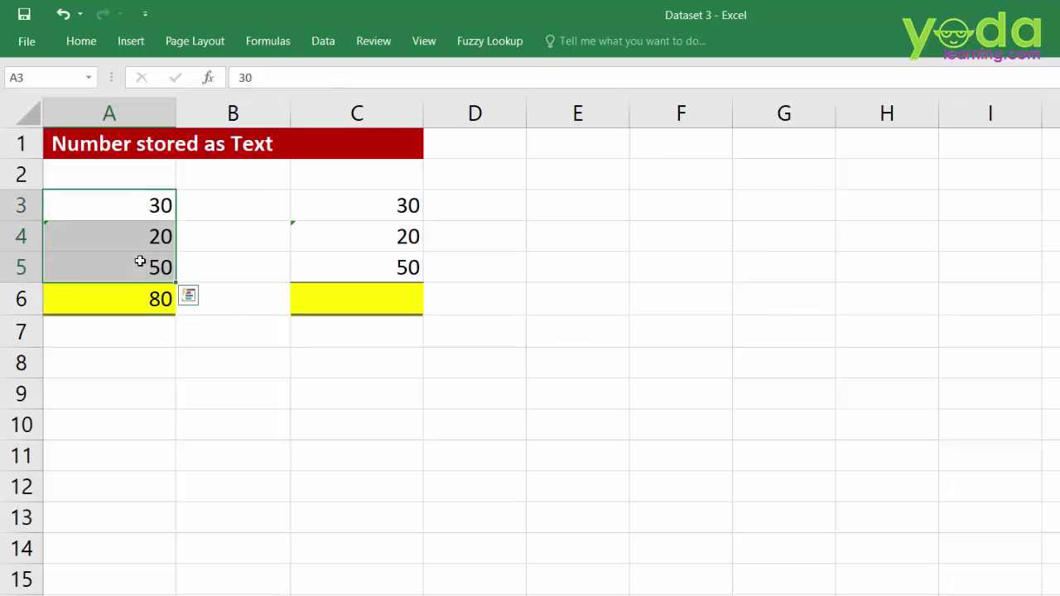
click(149, 346)
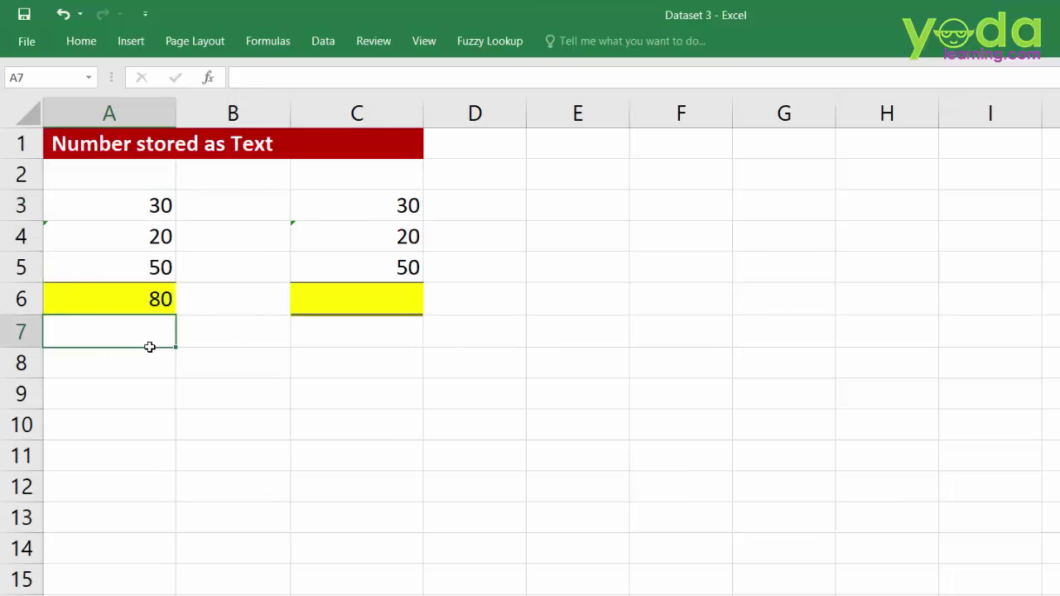
click(95, 242)
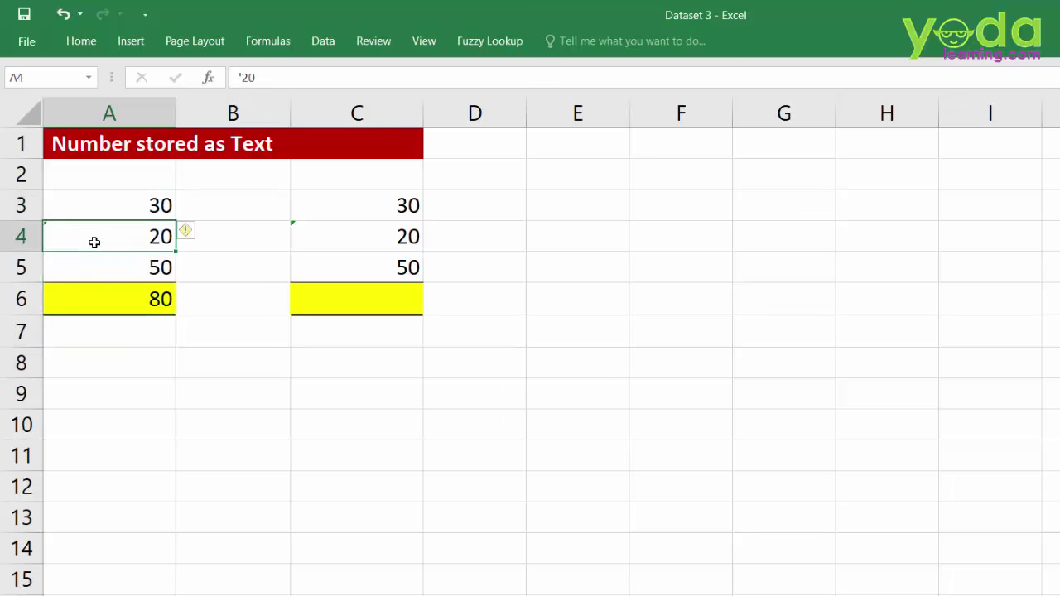
double_click(95, 242)
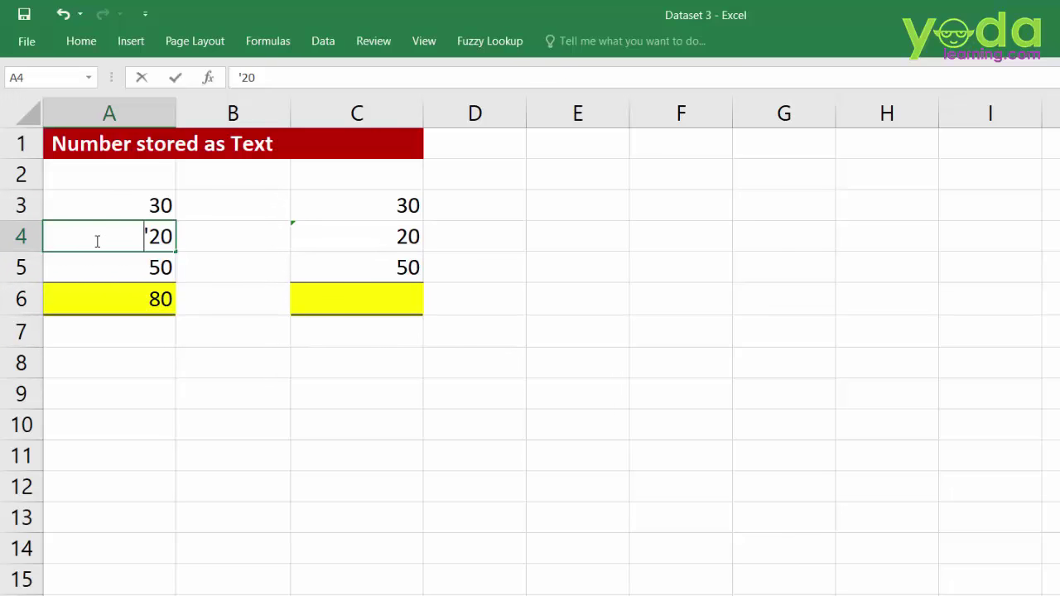
click(122, 291)
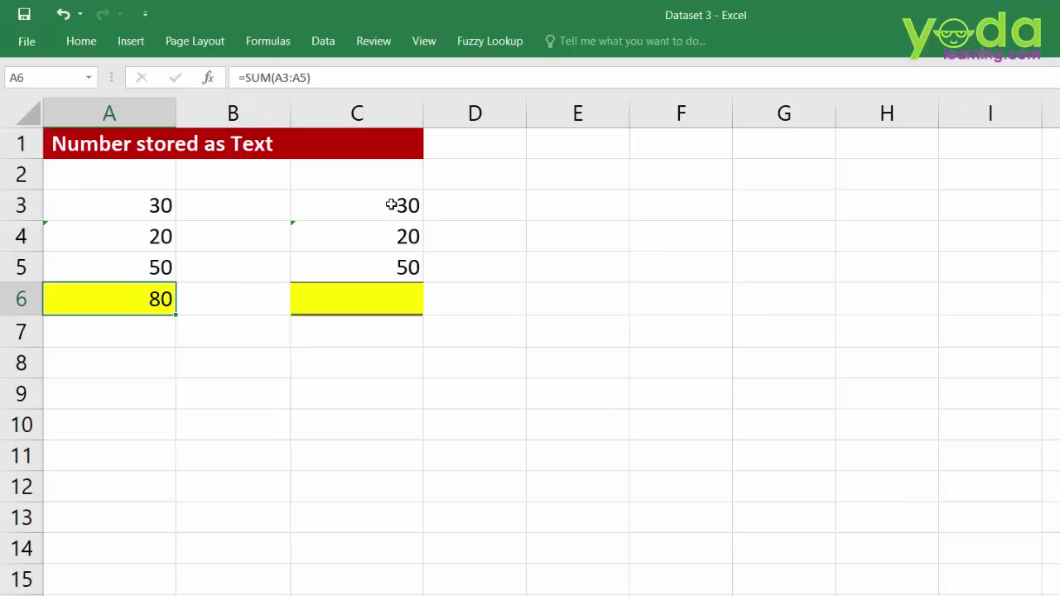
Step: Convert the text numbers in C3:C5 to real numbers with Text to Columns, General format
drag(386, 204, 382, 266)
click(330, 45)
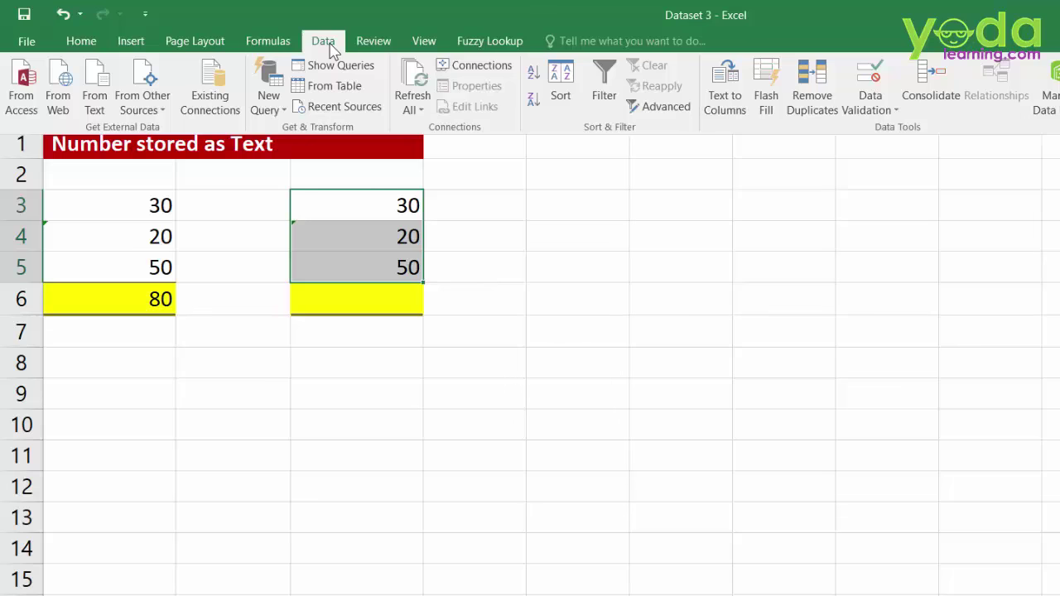
click(729, 110)
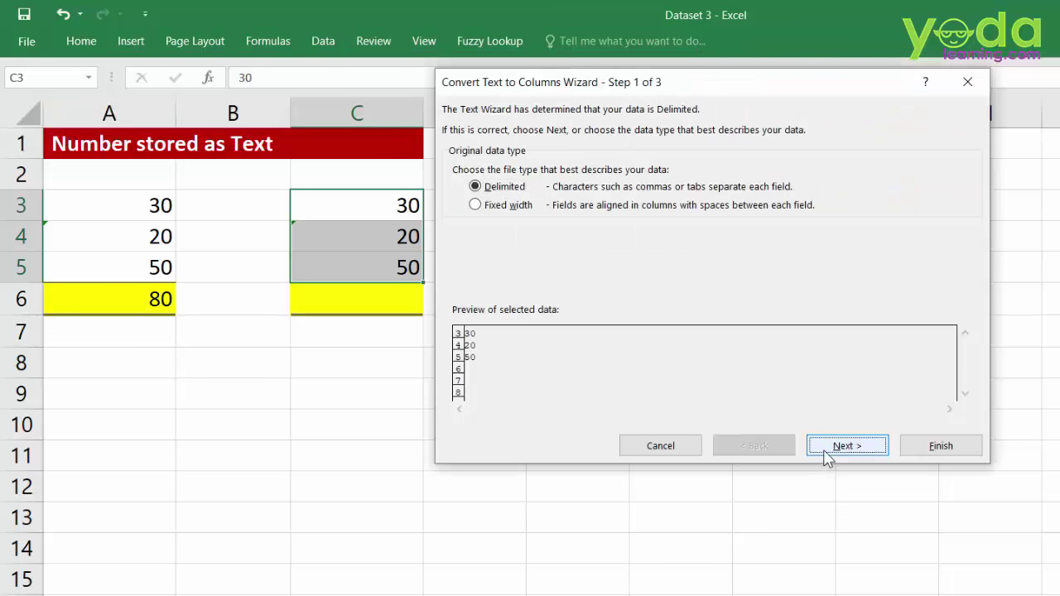
click(826, 455)
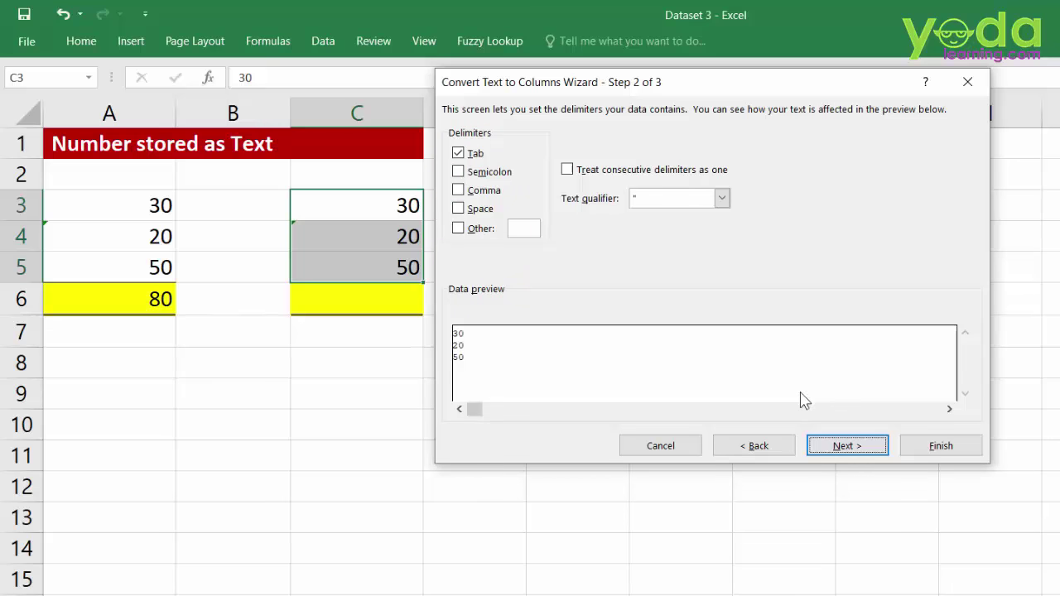
click(824, 445)
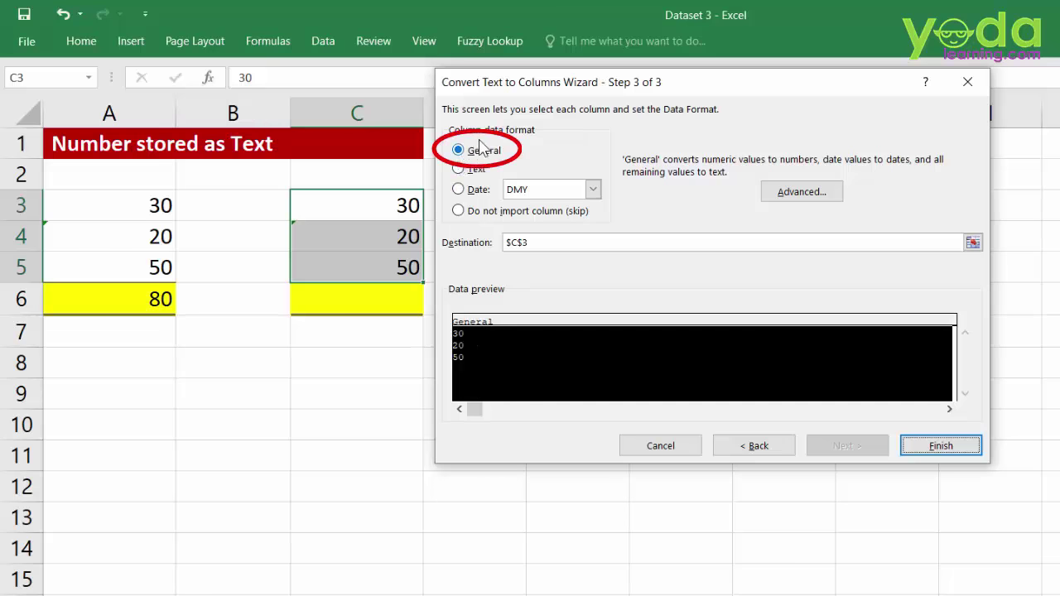
click(939, 449)
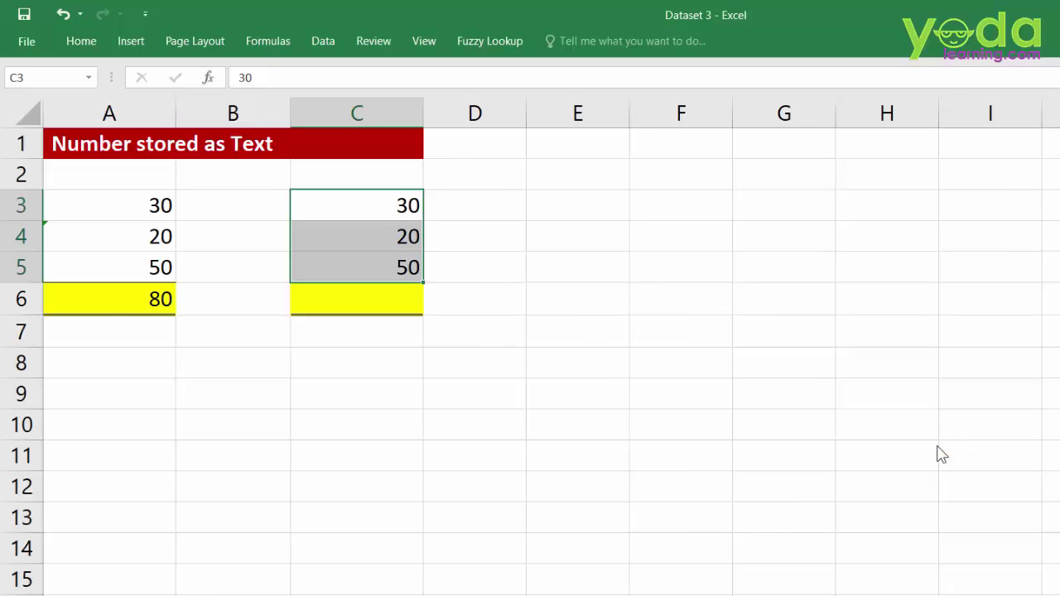
click(489, 384)
Step: Enter =SUM(C3:C5) in C6 so it totals 100
click(396, 301)
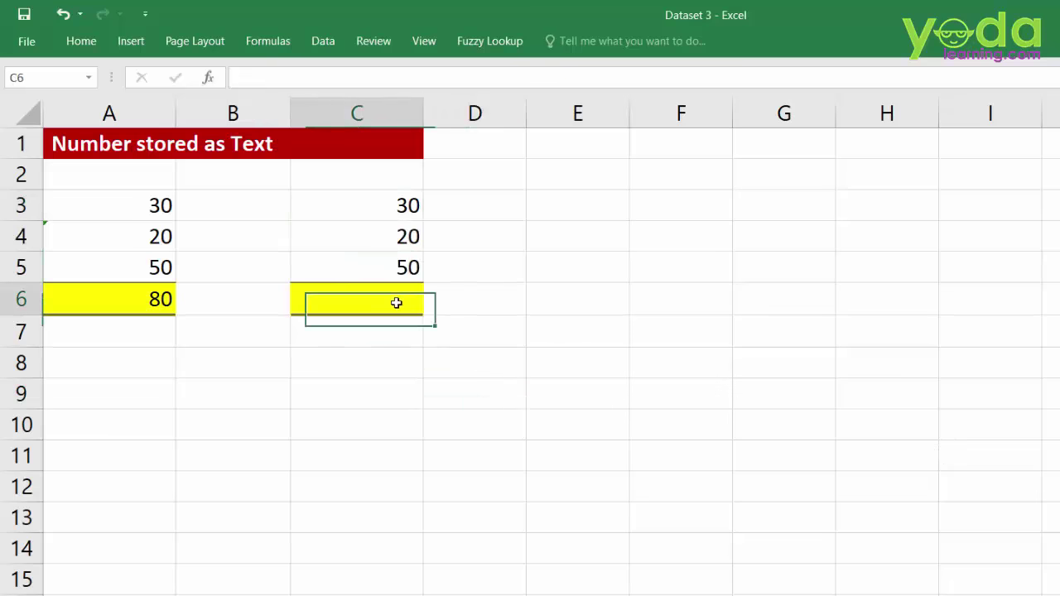
text(=sum)
key(Tab)
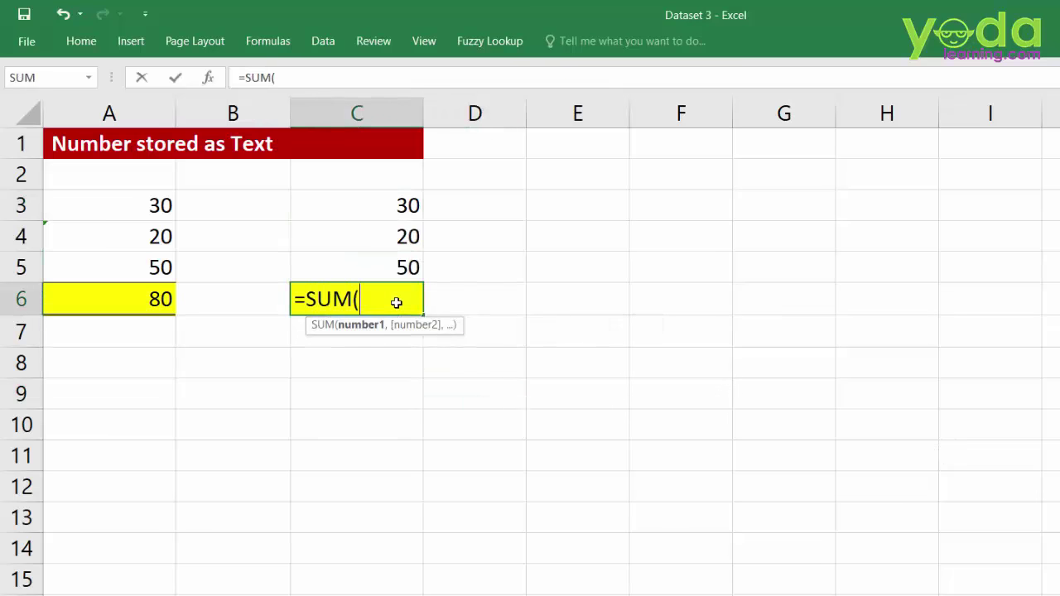
drag(372, 213, 412, 267)
key(Return)
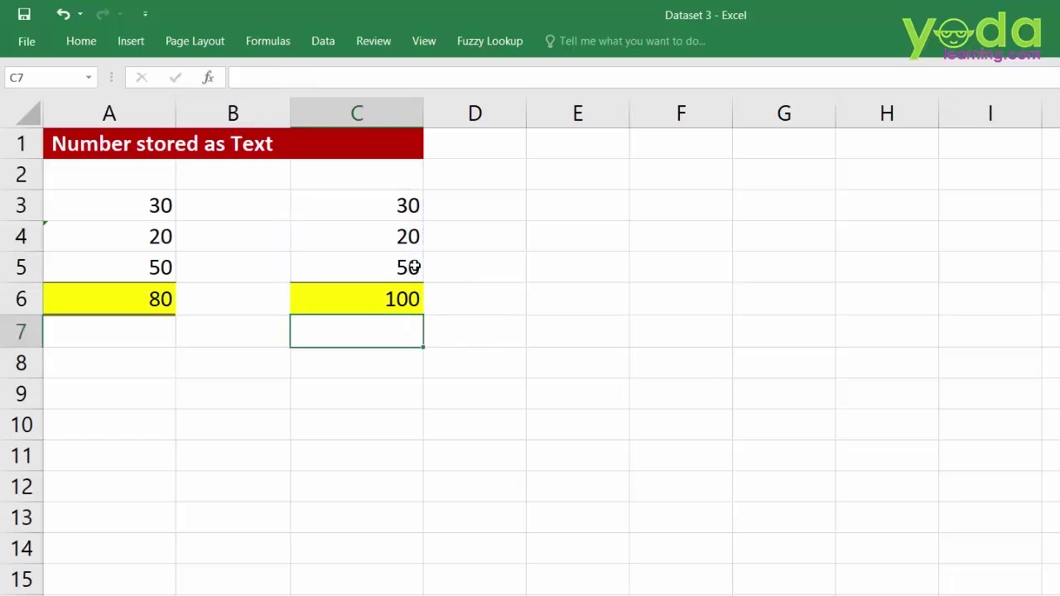
drag(144, 205, 140, 263)
Step: Convert A3:A5 to real numbers with default Text to Columns settings, making A6 total 100
click(323, 40)
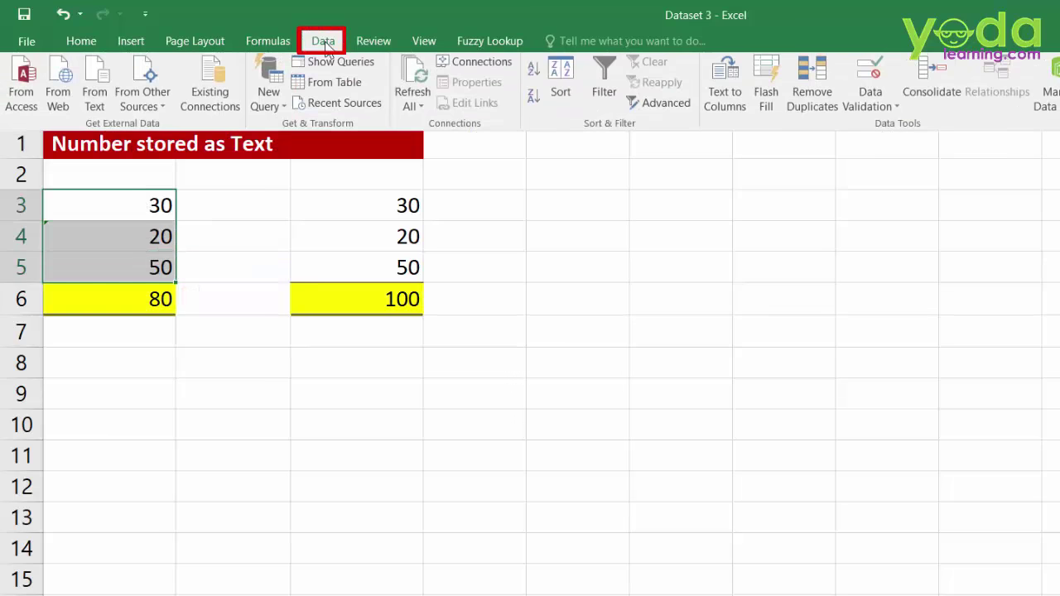
click(722, 102)
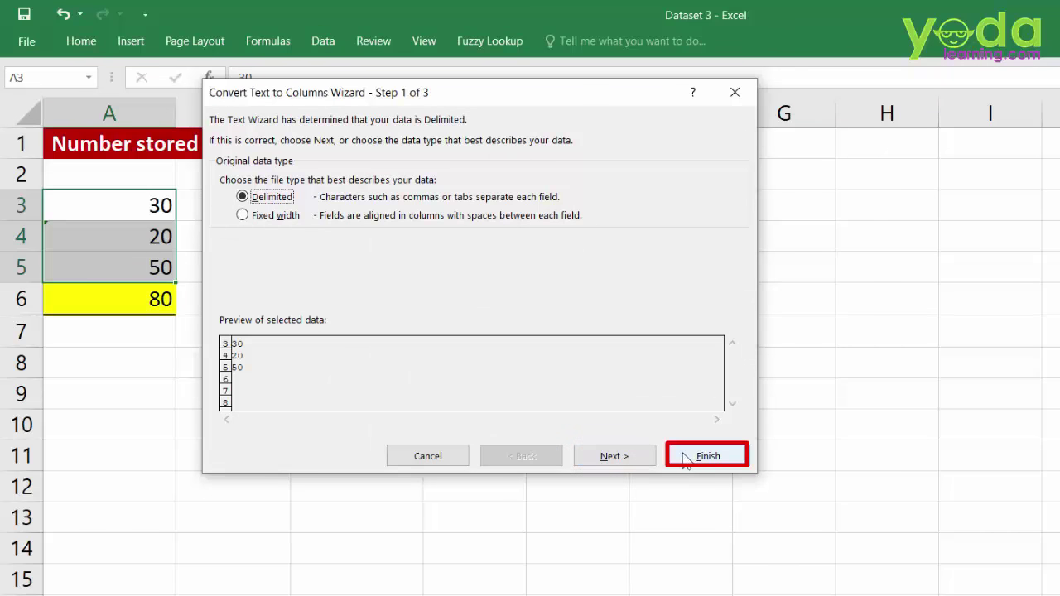
click(685, 459)
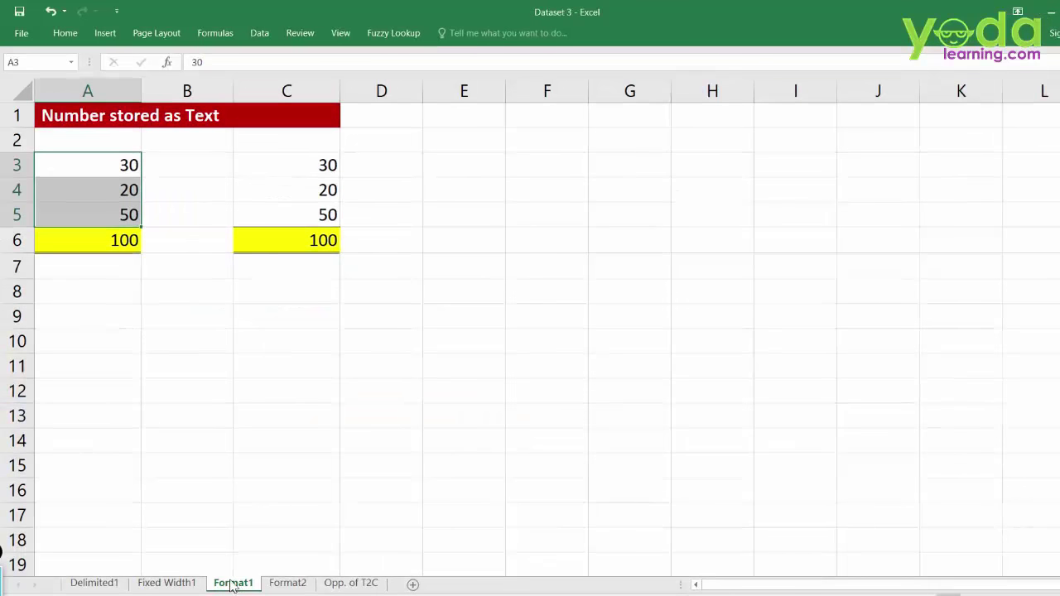
Step: On the Format2 sheet, select the DD.MM.YYYY dates in A6:A9 and bring up the Data tools
click(290, 584)
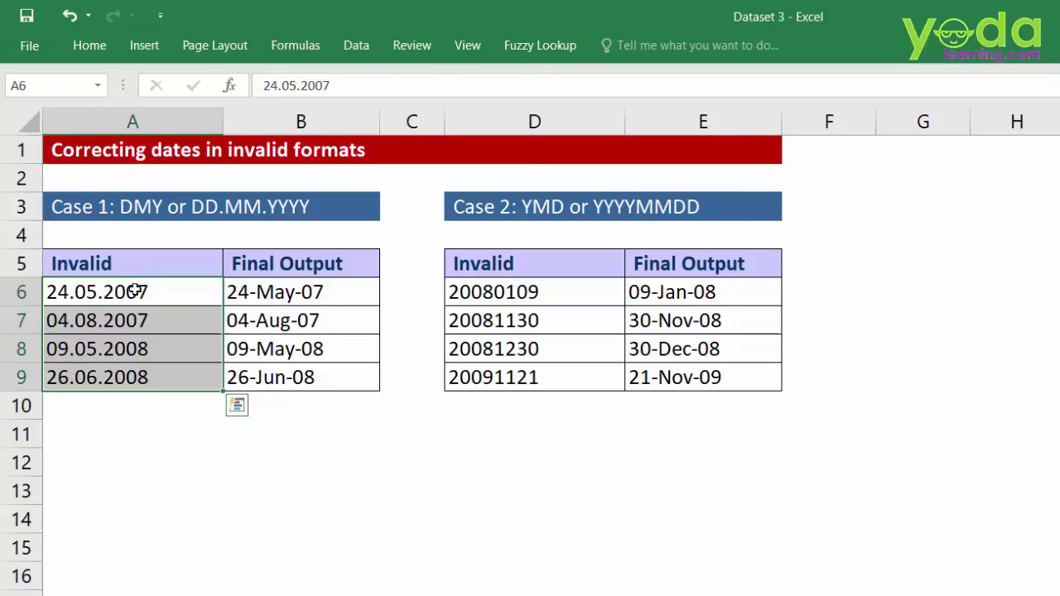
drag(135, 290, 147, 381)
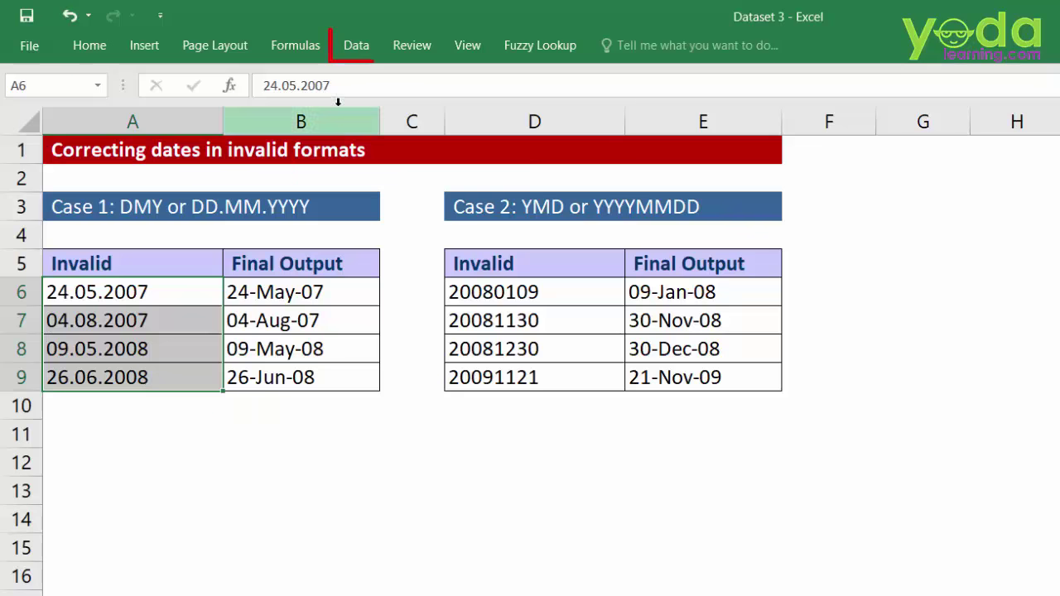
click(356, 48)
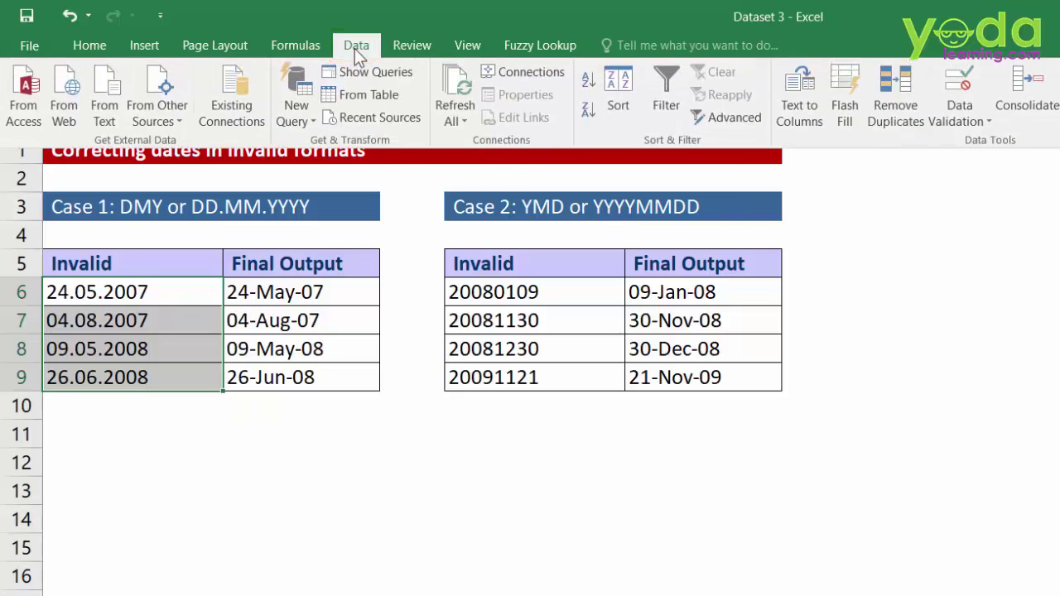
Step: Convert A6:A9 to DMY dates with Text to Columns and format them like 24-May-07
click(790, 107)
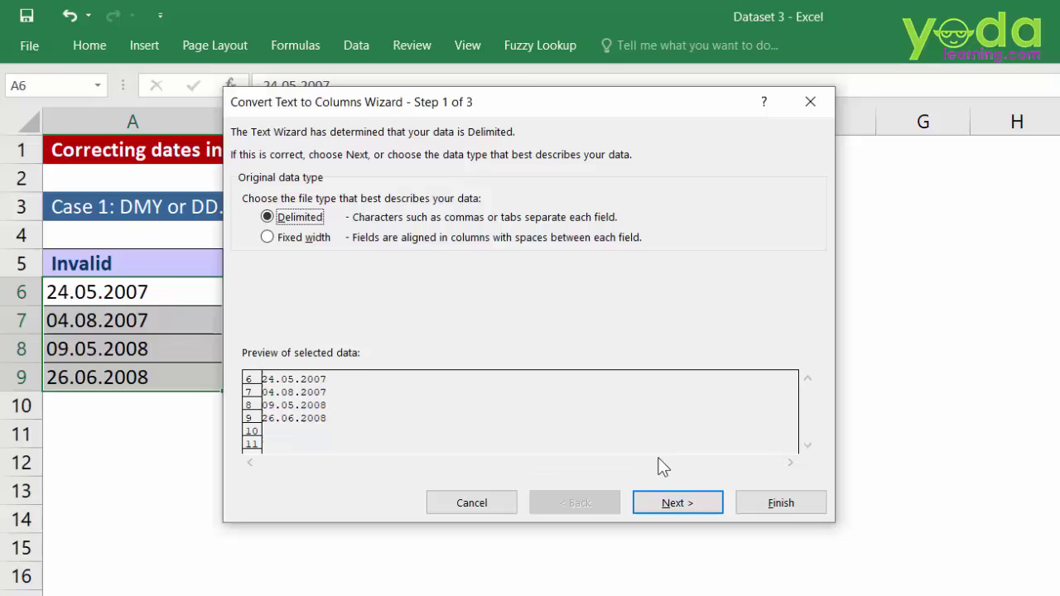
click(669, 503)
click(667, 504)
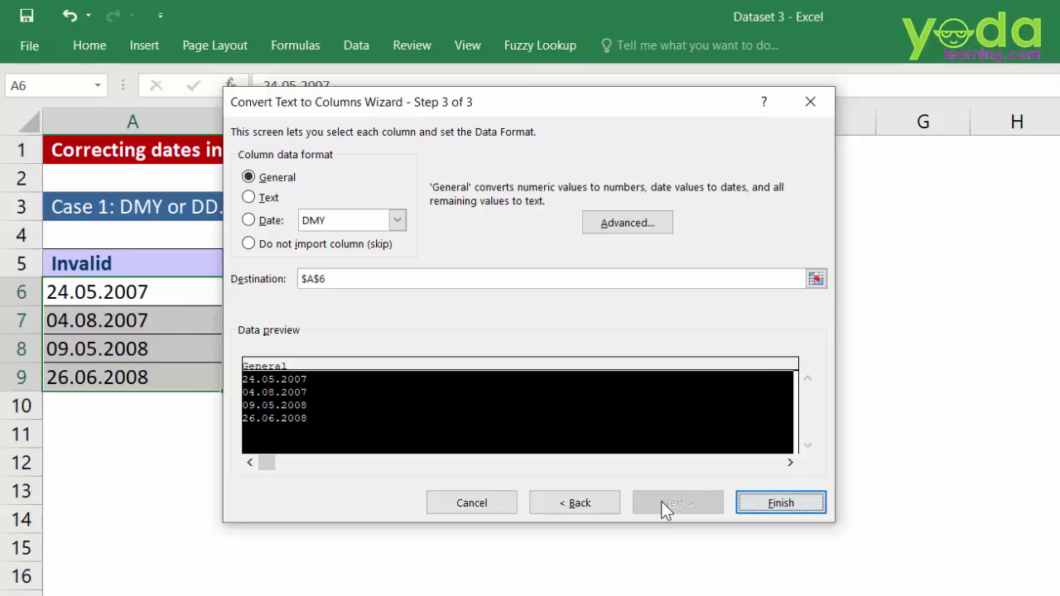
click(255, 222)
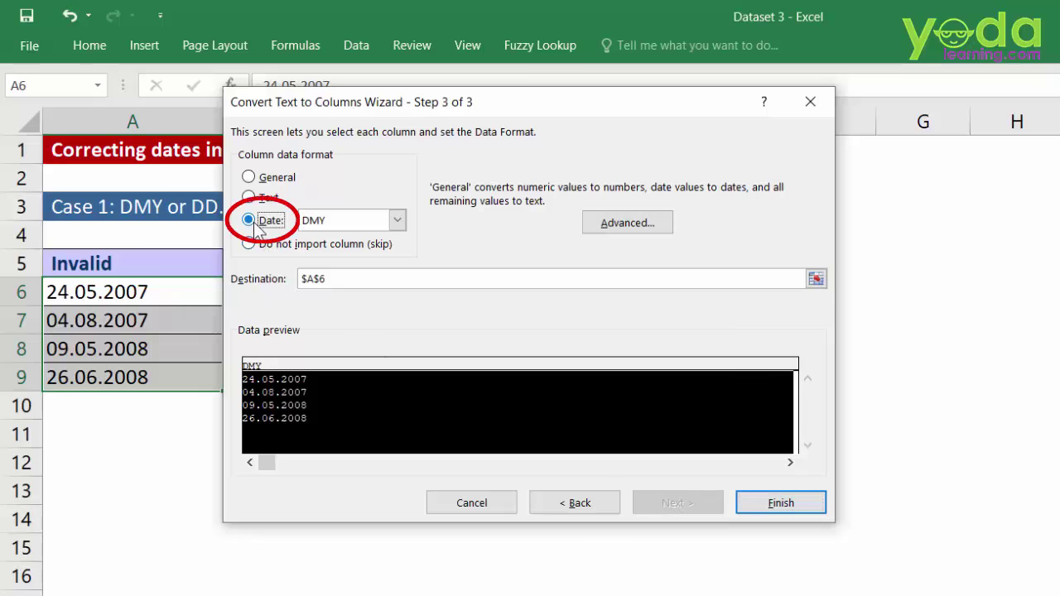
click(350, 226)
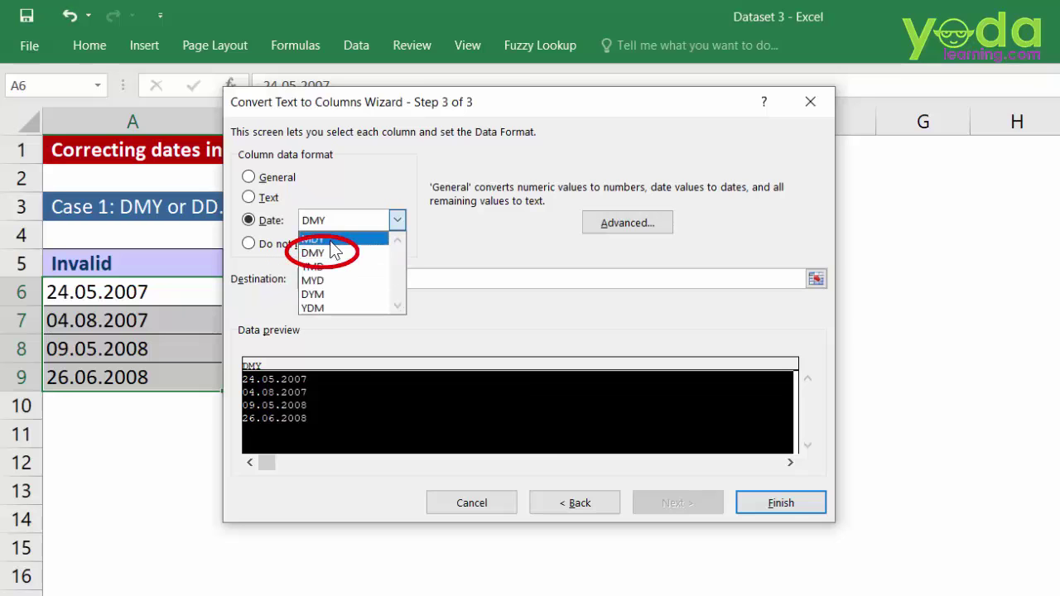
click(329, 254)
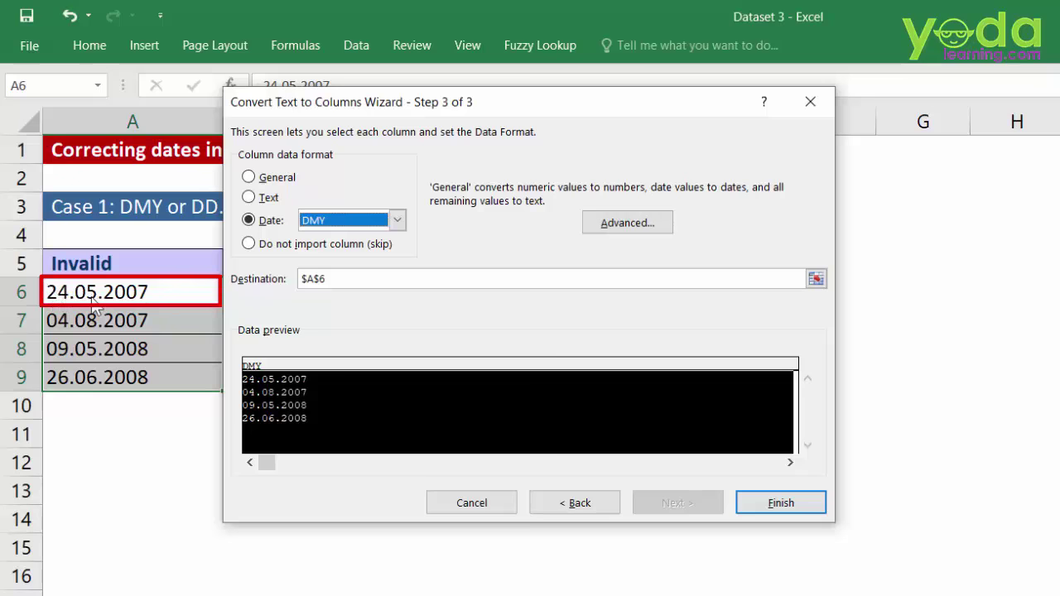
click(771, 503)
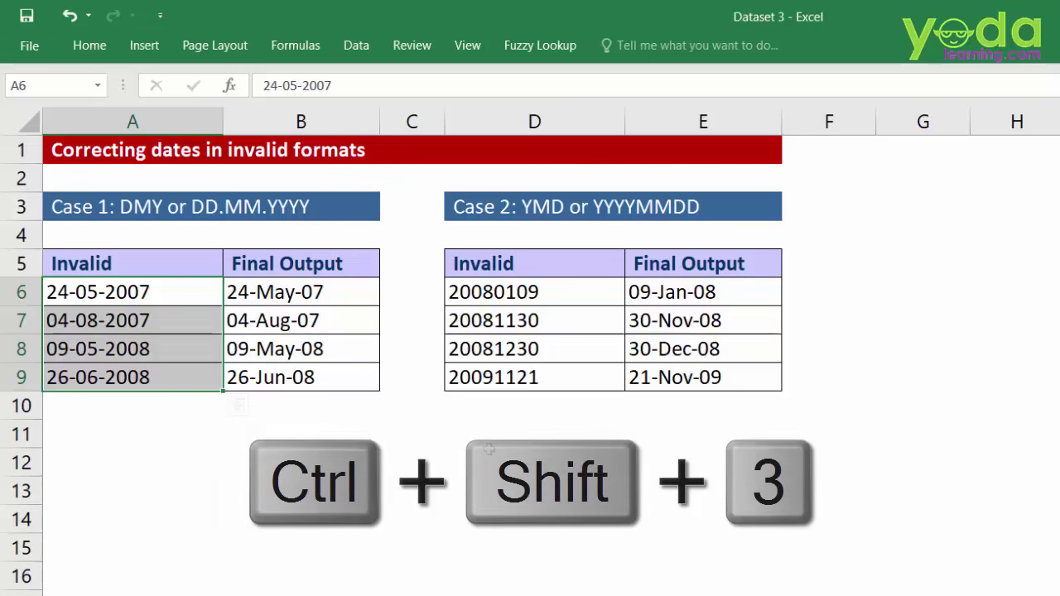
key(ctrl+shift+3)
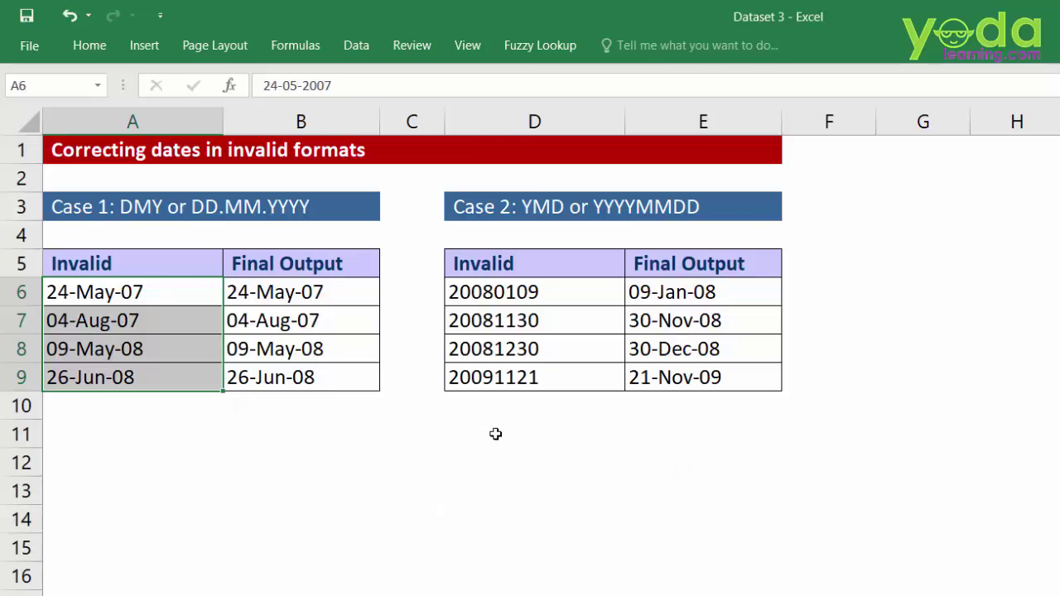
Step: Select the YYYYMMDD values in D6:D9 and start the Text to Columns wizard
click(485, 297)
drag(486, 307, 486, 375)
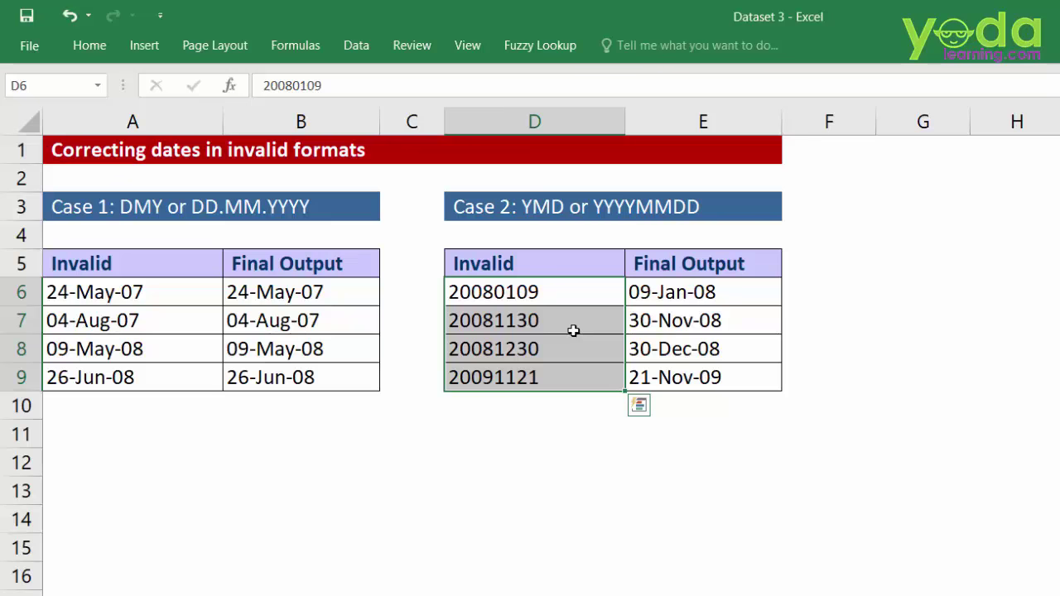
click(356, 45)
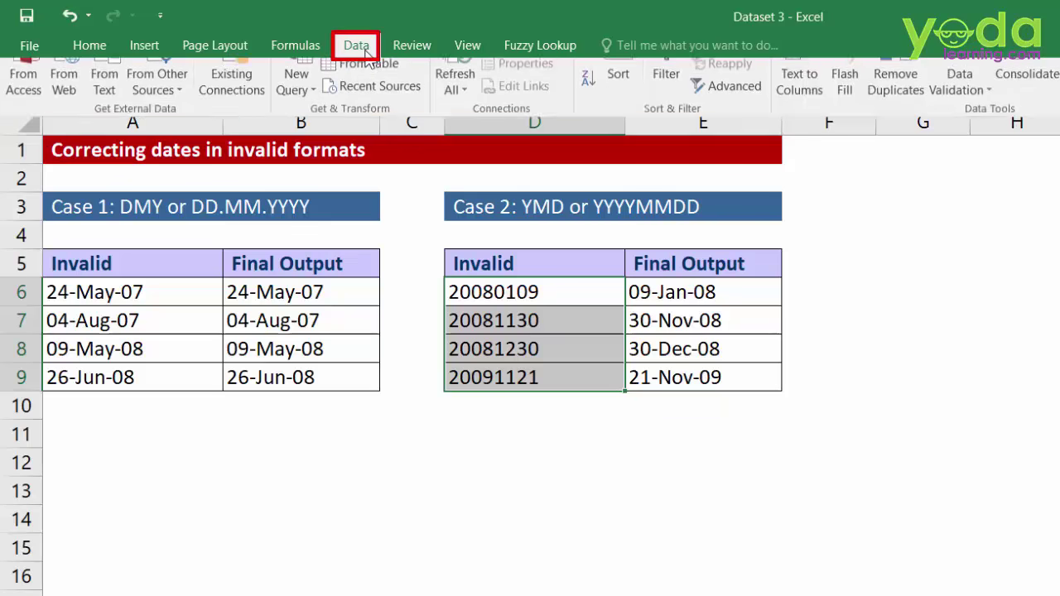
click(799, 96)
drag(443, 111, 726, 122)
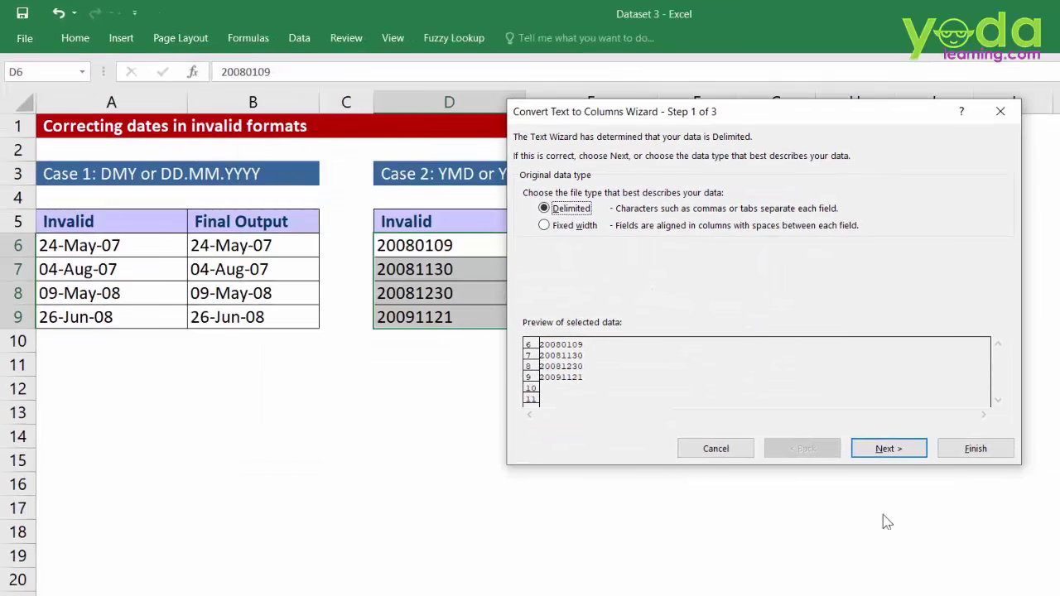
Step: Convert D6:D9 as YMD dates and format them like 09-Jan-08
click(889, 451)
click(889, 452)
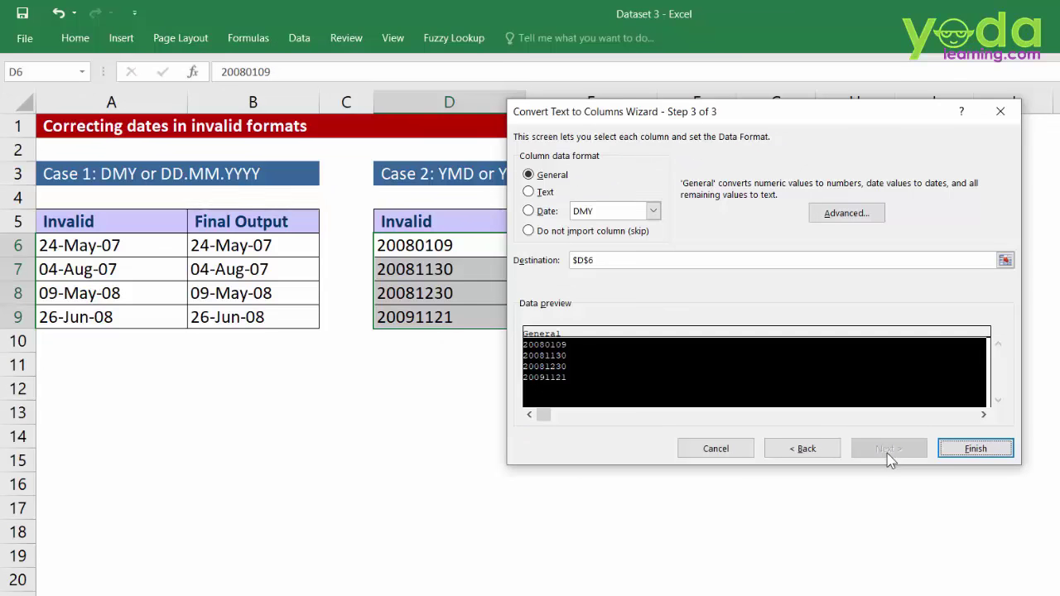
key(alt+d)
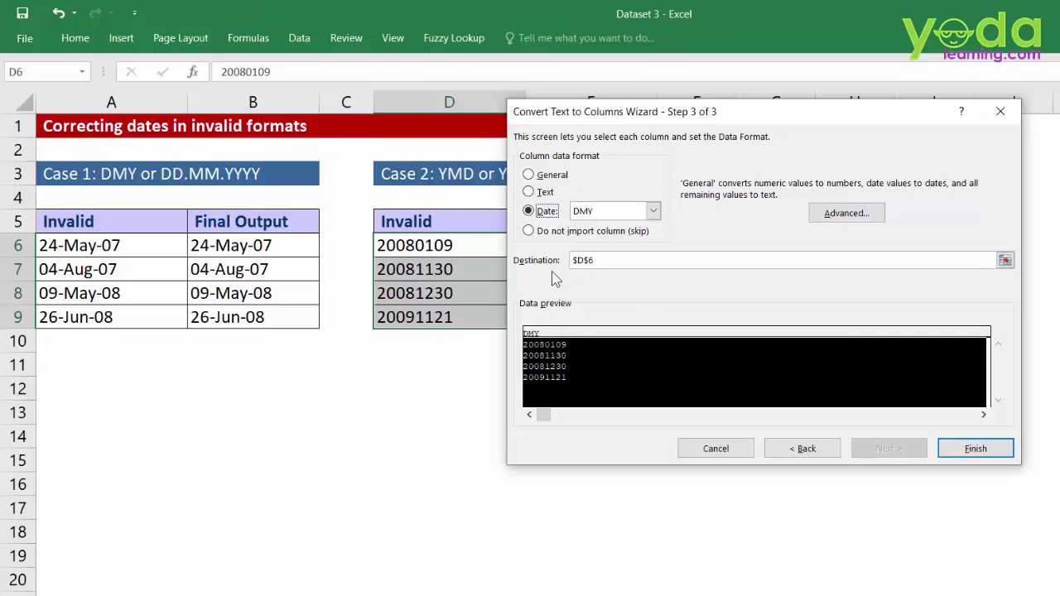
click(613, 214)
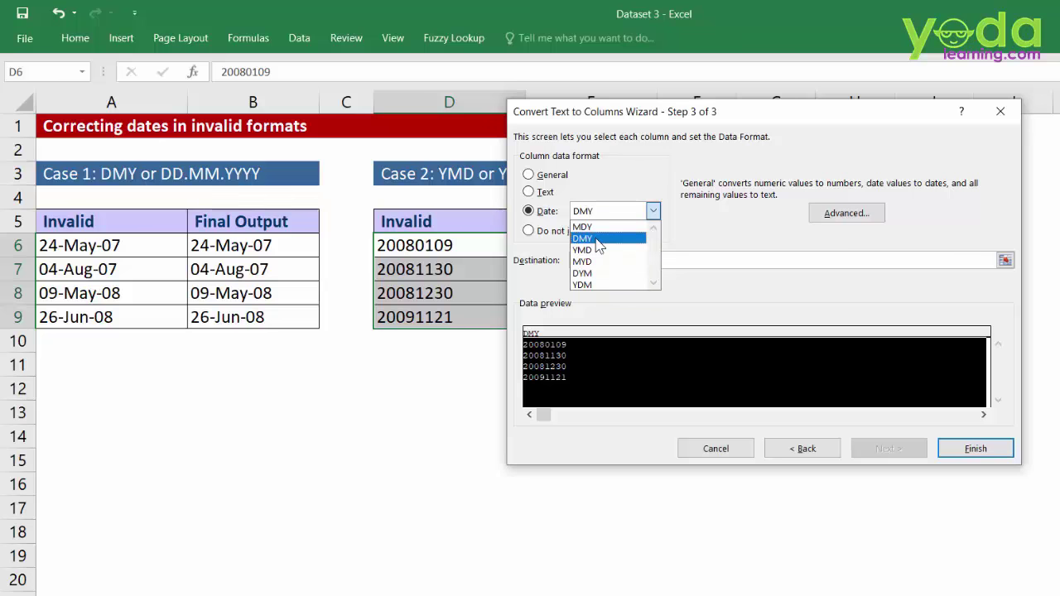
click(598, 250)
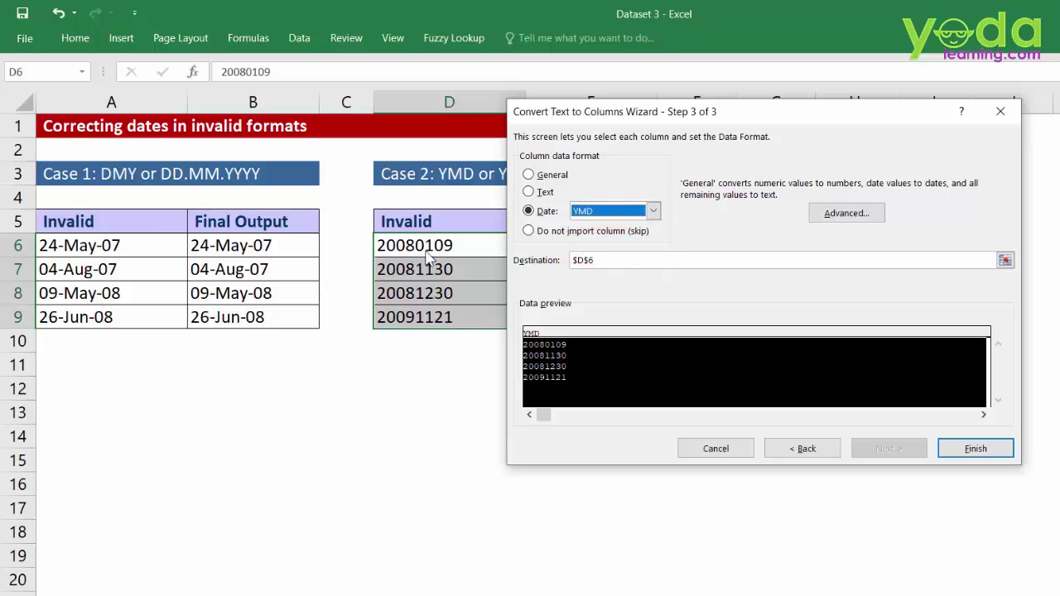
click(965, 452)
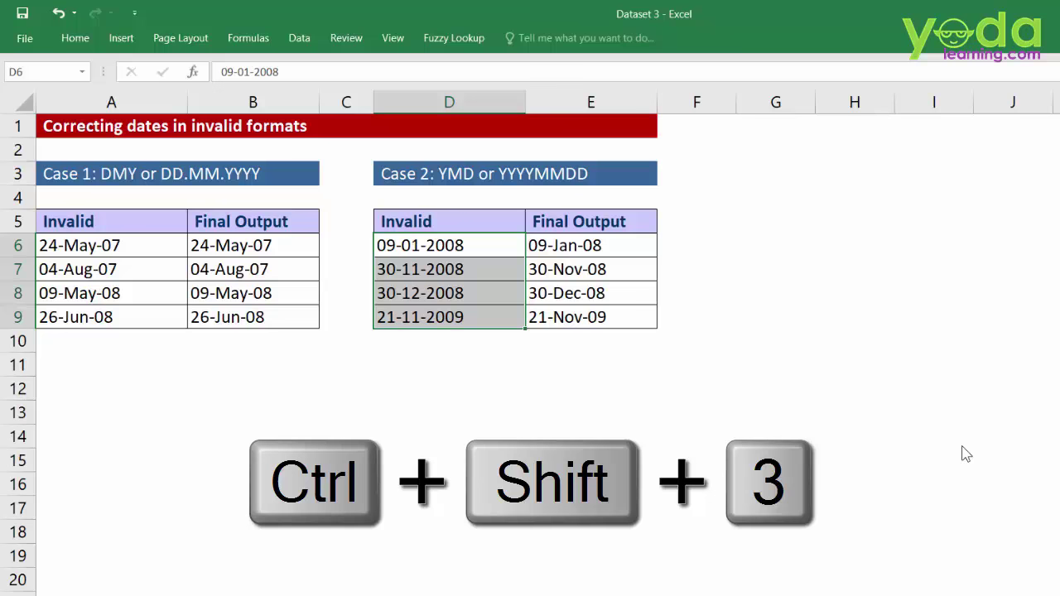
key(ctrl+shift+3)
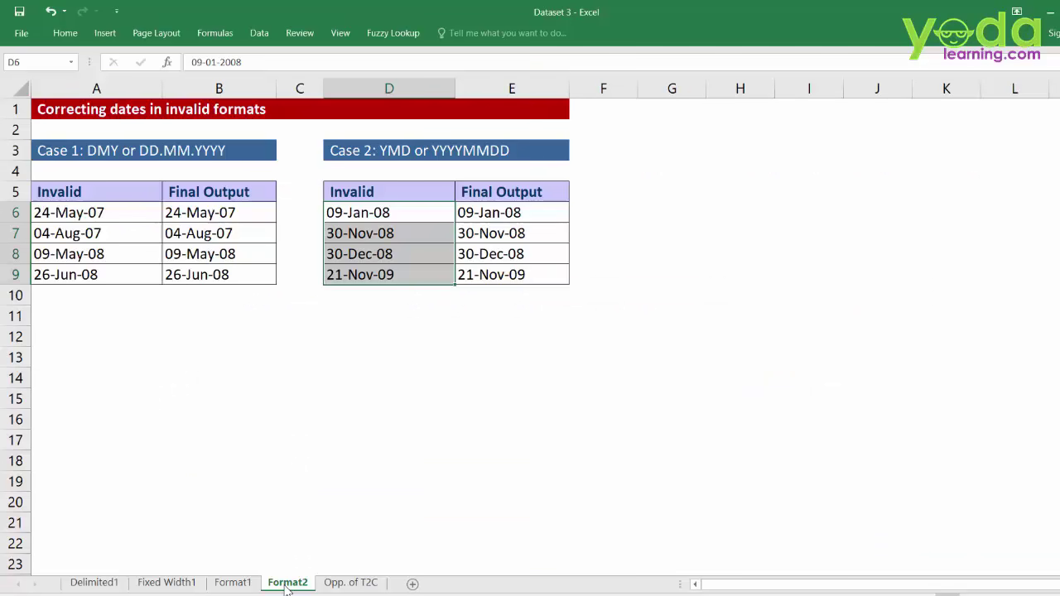
Step: On the Opp. of T2C sheet, enter =B6&" "&A6 in C6 to join first name and surname
click(346, 584)
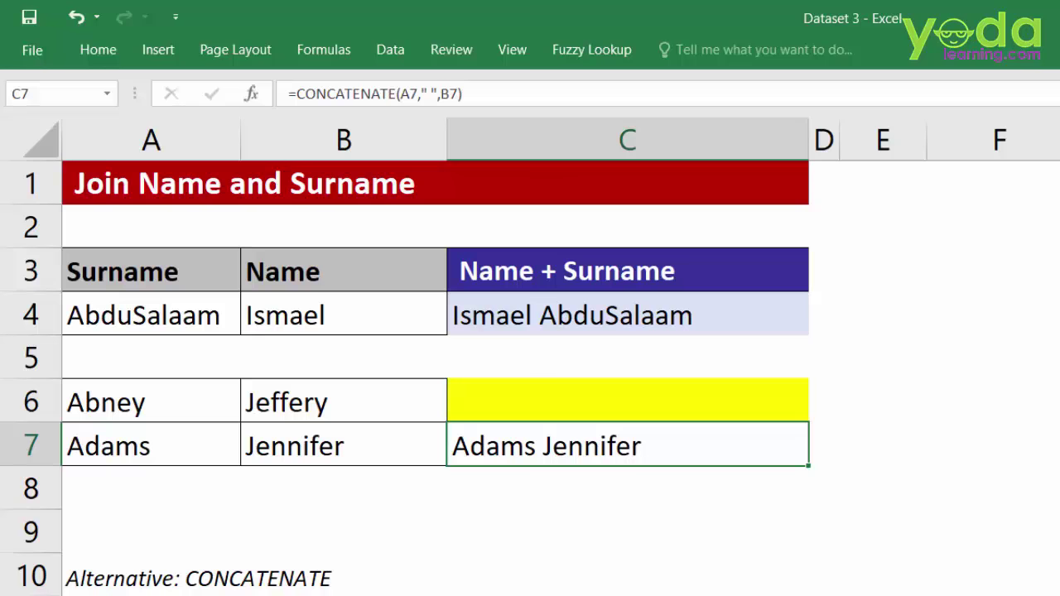
click(559, 405)
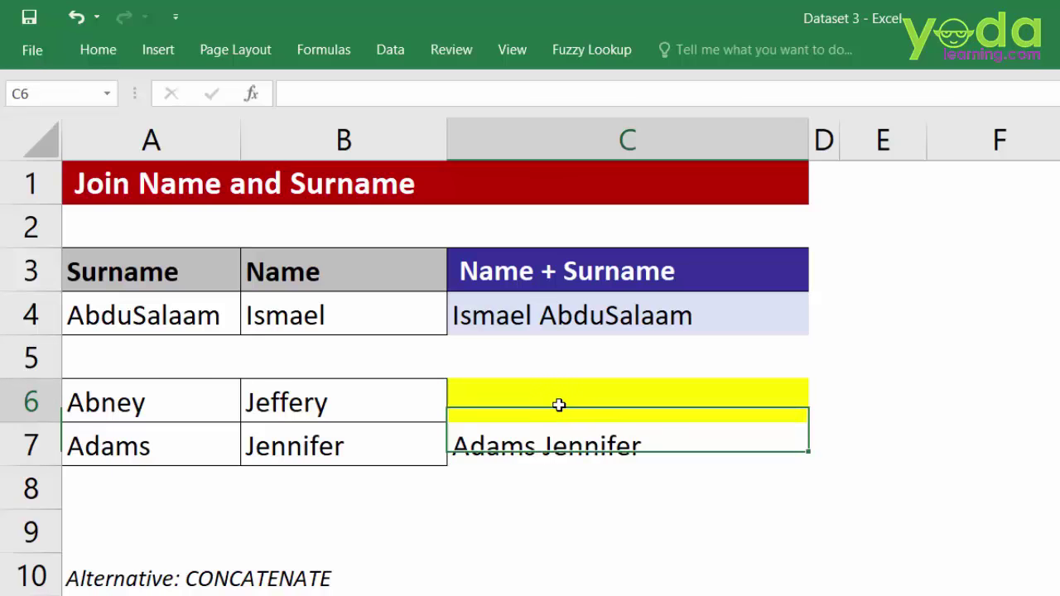
text(=)
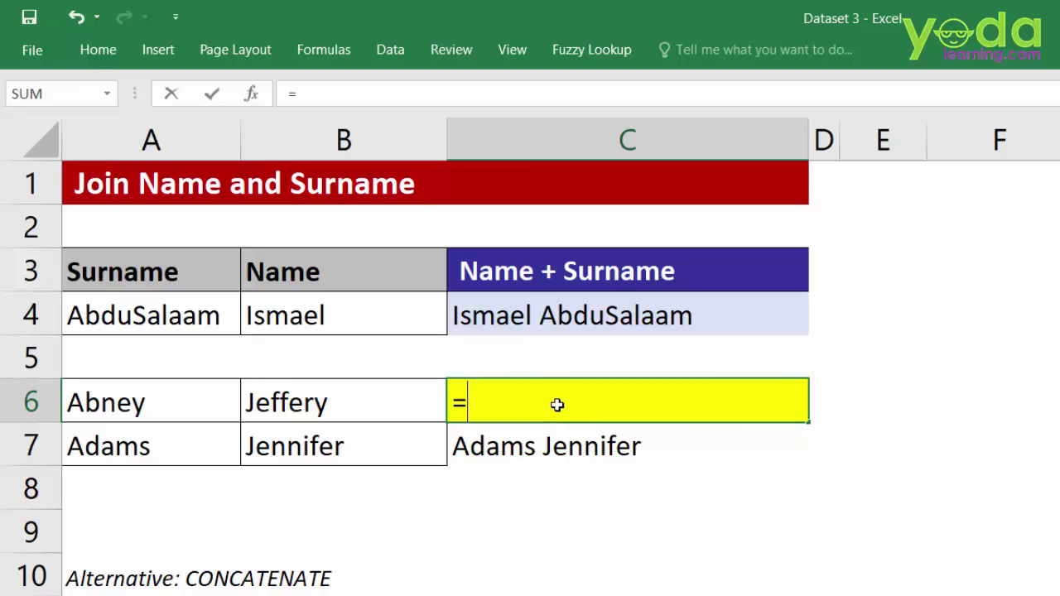
text(&)
key(BackSpace)
click(311, 396)
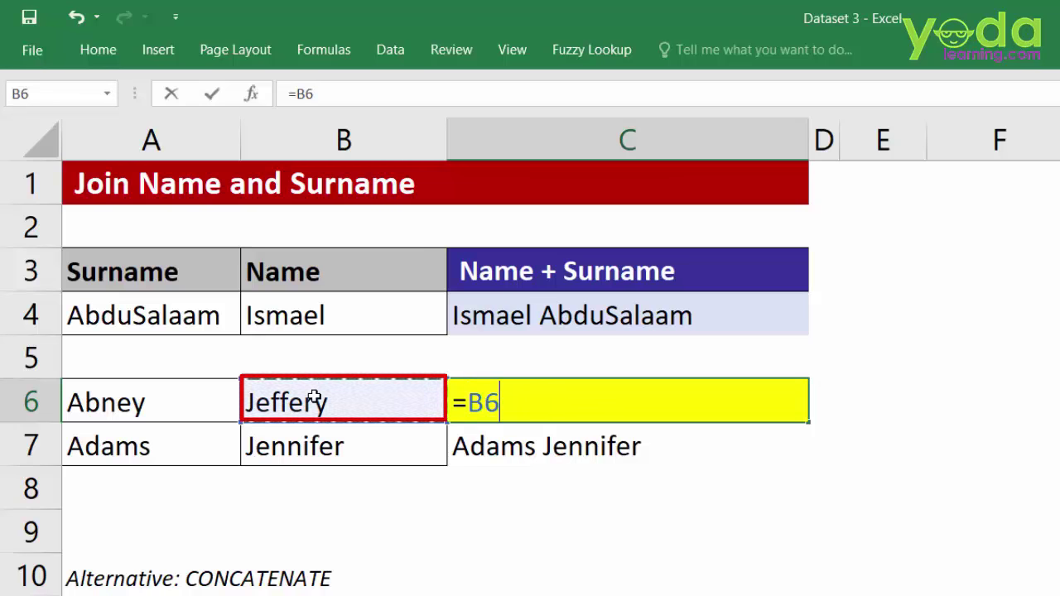
text(&)
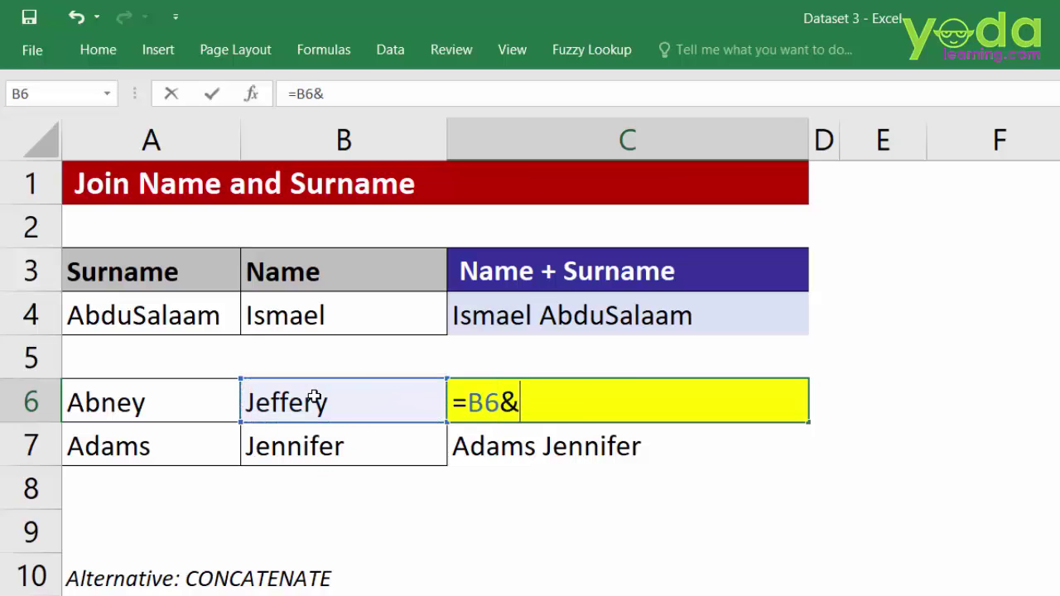
text(" "&)
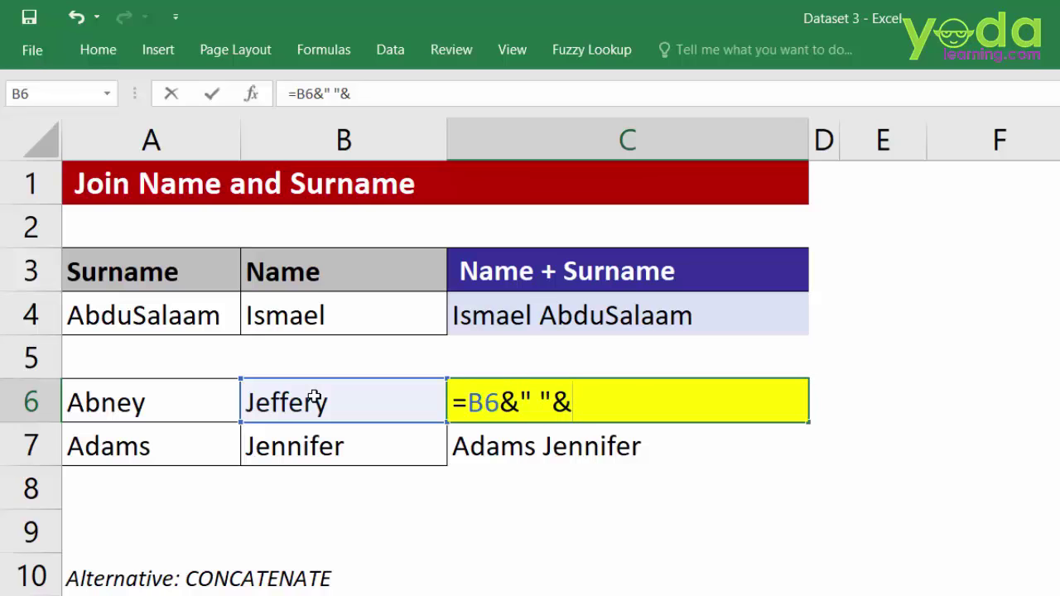
click(160, 401)
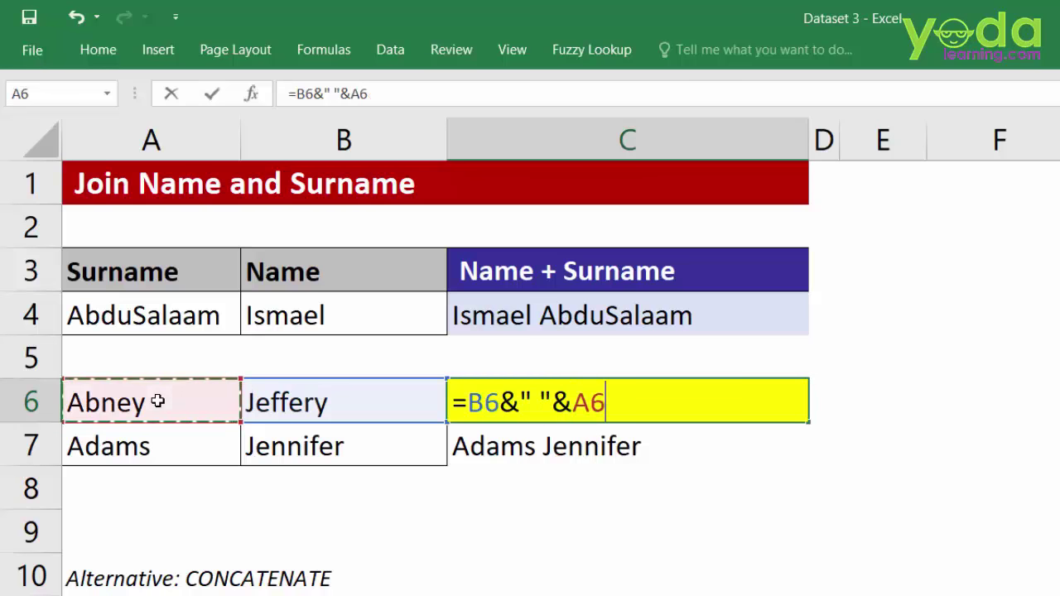
key(Return)
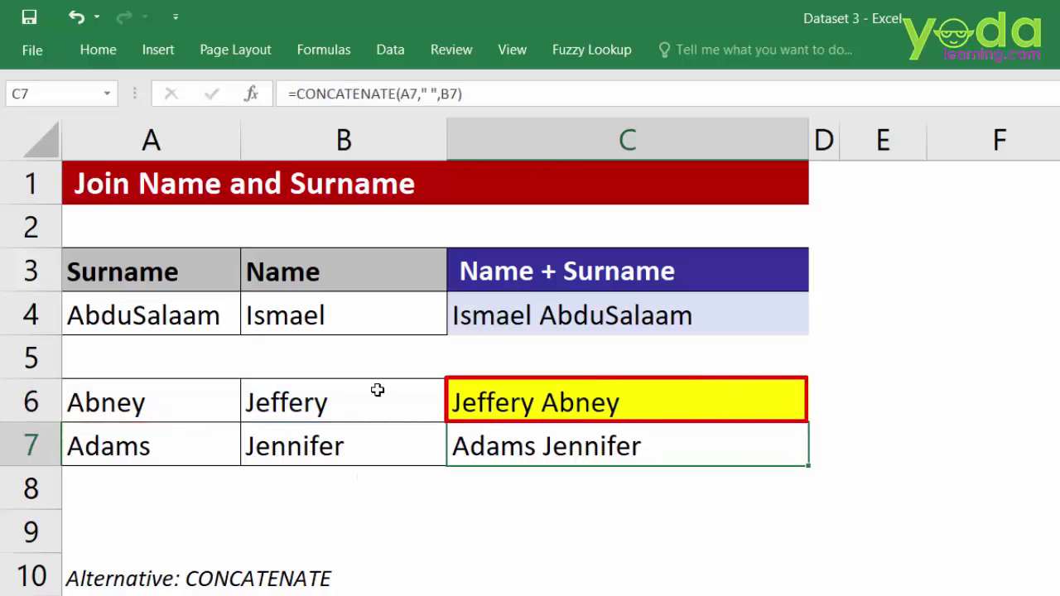
Step: Inspect C6's formula and its space separator, leaving it unchanged
click(259, 382)
click(135, 398)
double_click(529, 405)
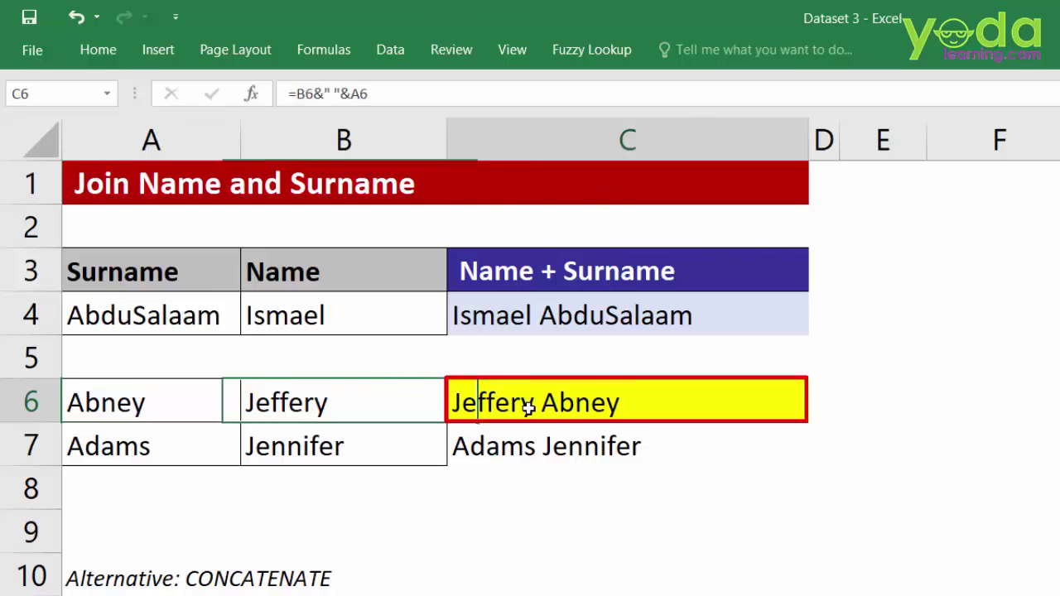
drag(531, 406, 543, 403)
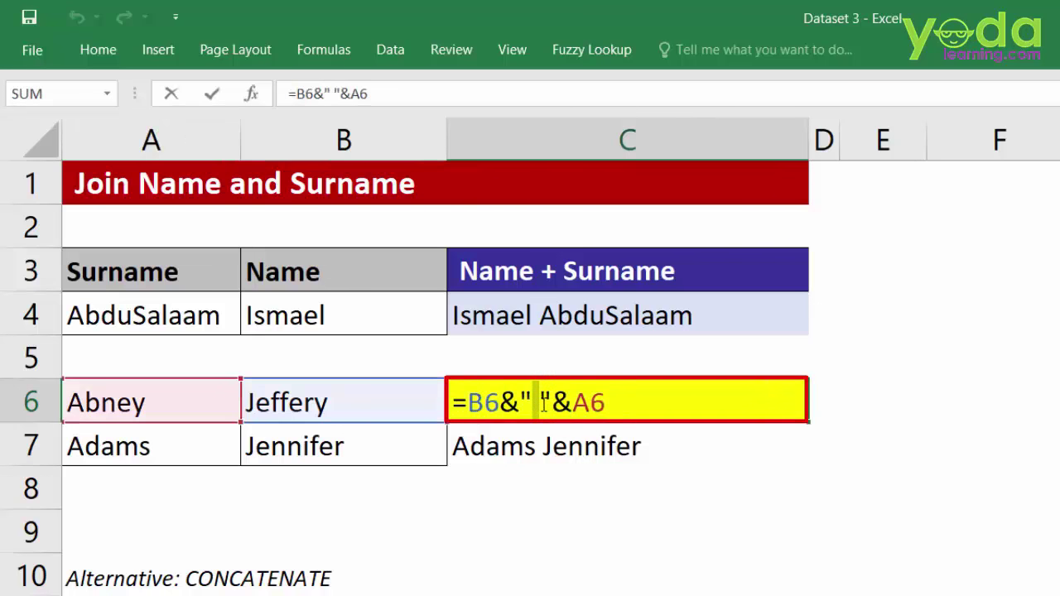
key(Escape)
click(539, 440)
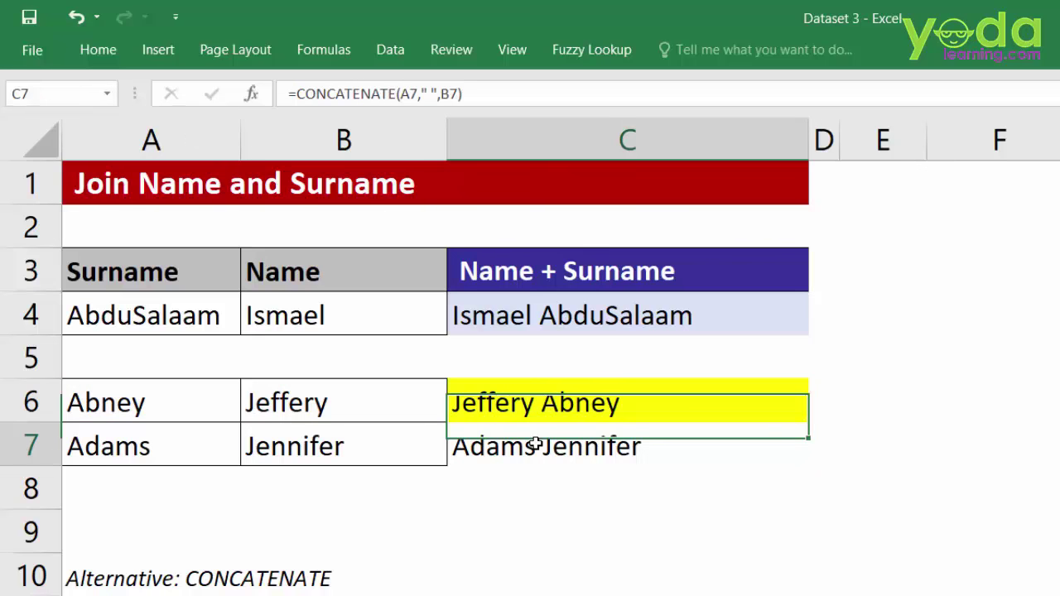
double_click(540, 445)
drag(468, 446, 666, 448)
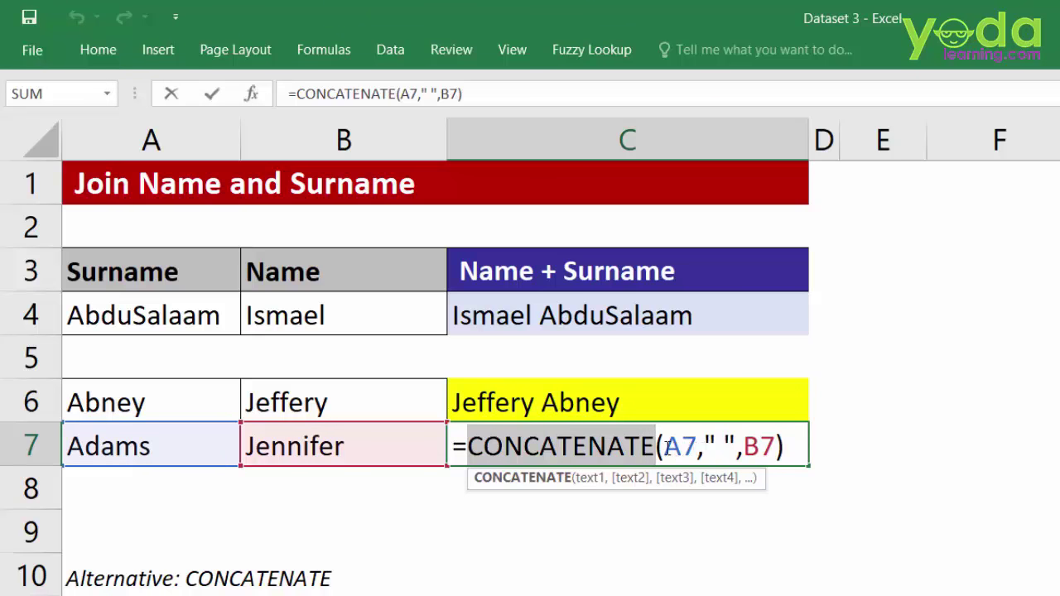
drag(662, 448, 739, 447)
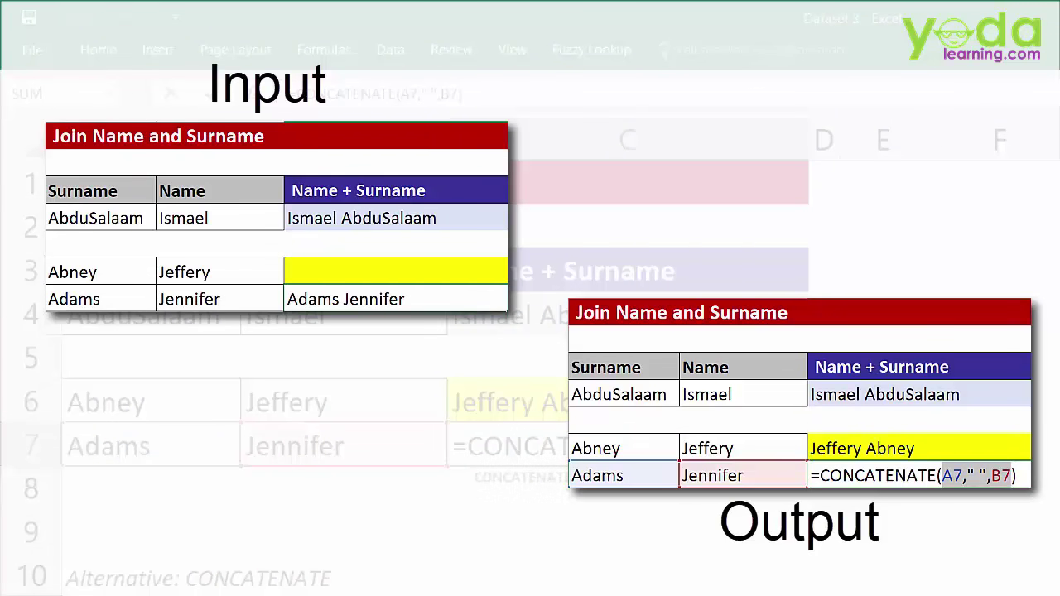
key(ctrl+Return)
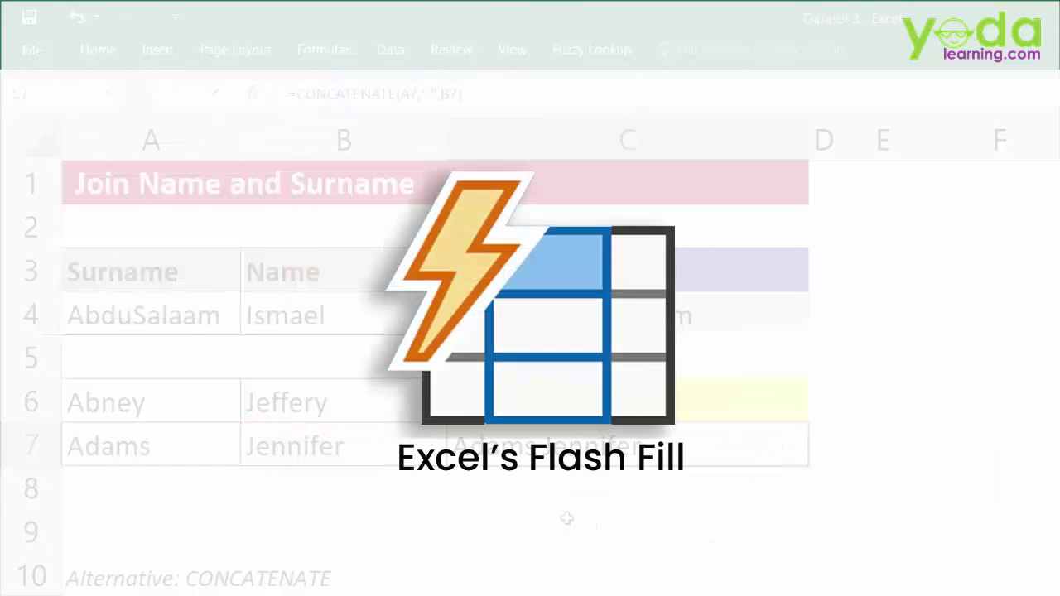